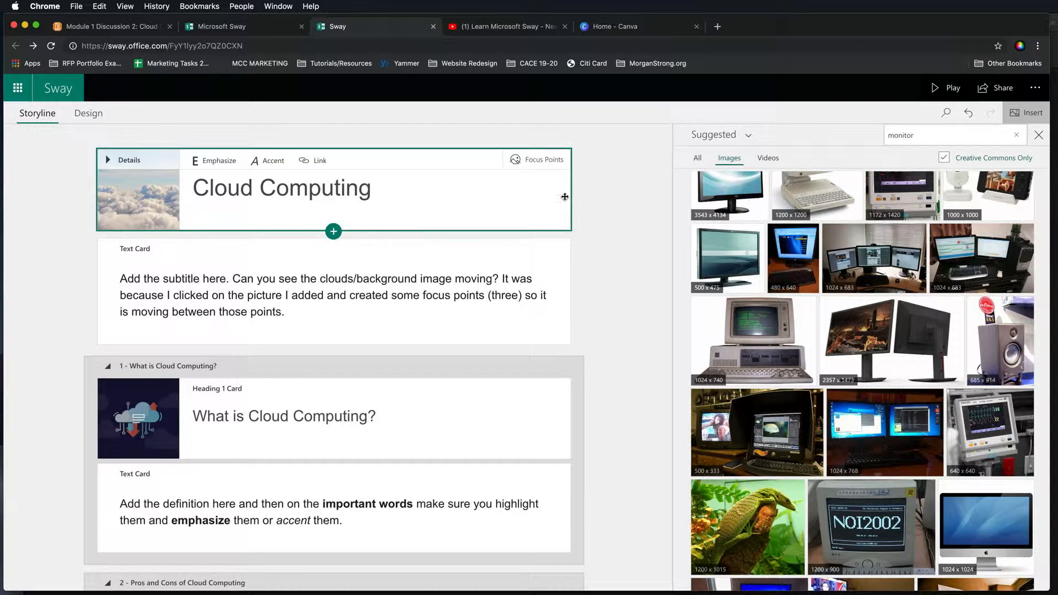
# - Close the image search pane and scroll through the storyline cards
pyautogui.click(1039, 135)
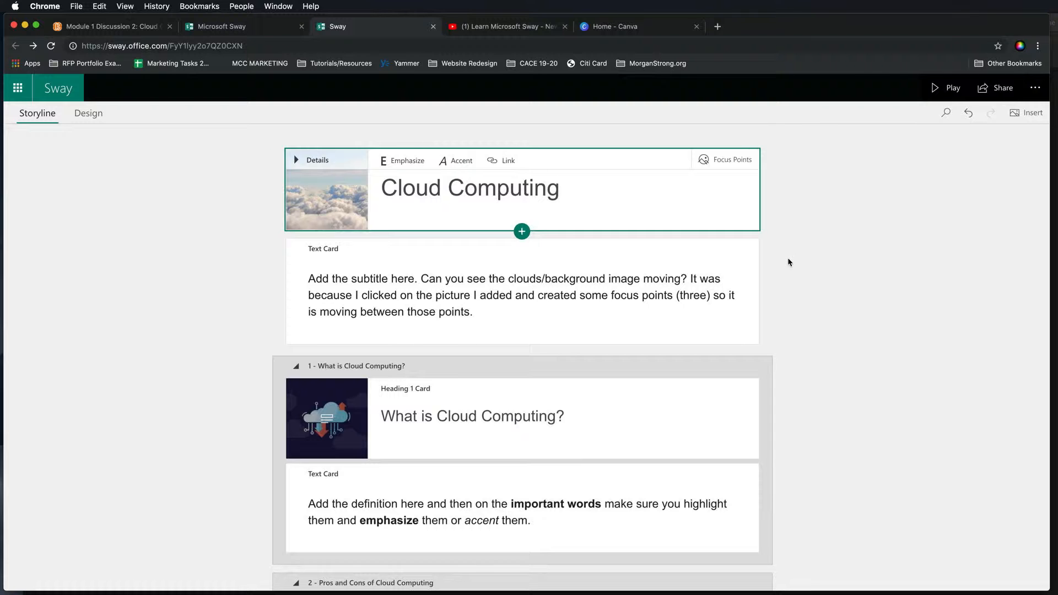
pyautogui.scroll(-20, 827, 202)
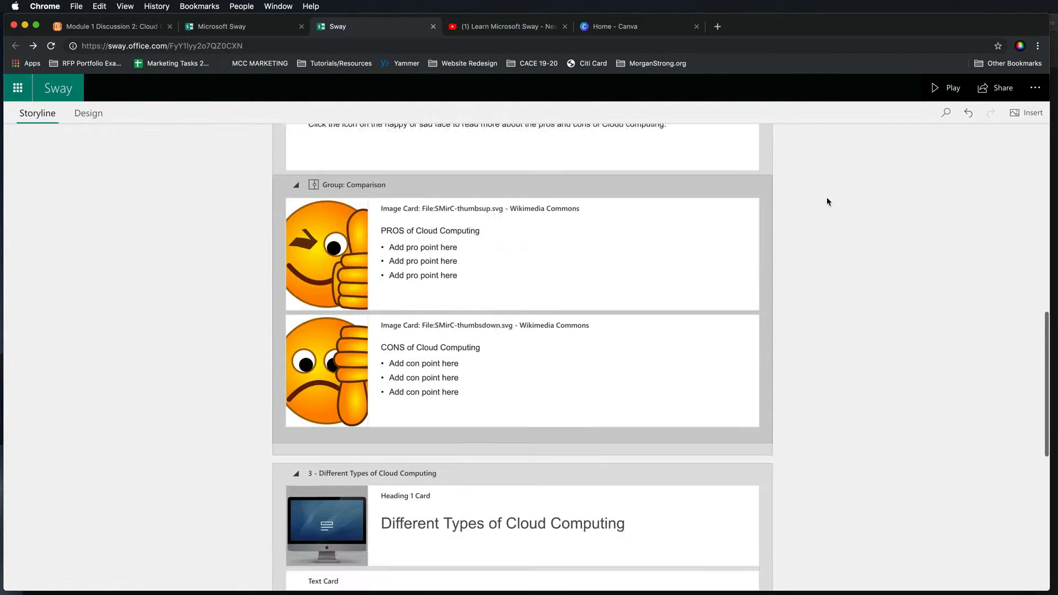
pyautogui.scroll(20, 827, 202)
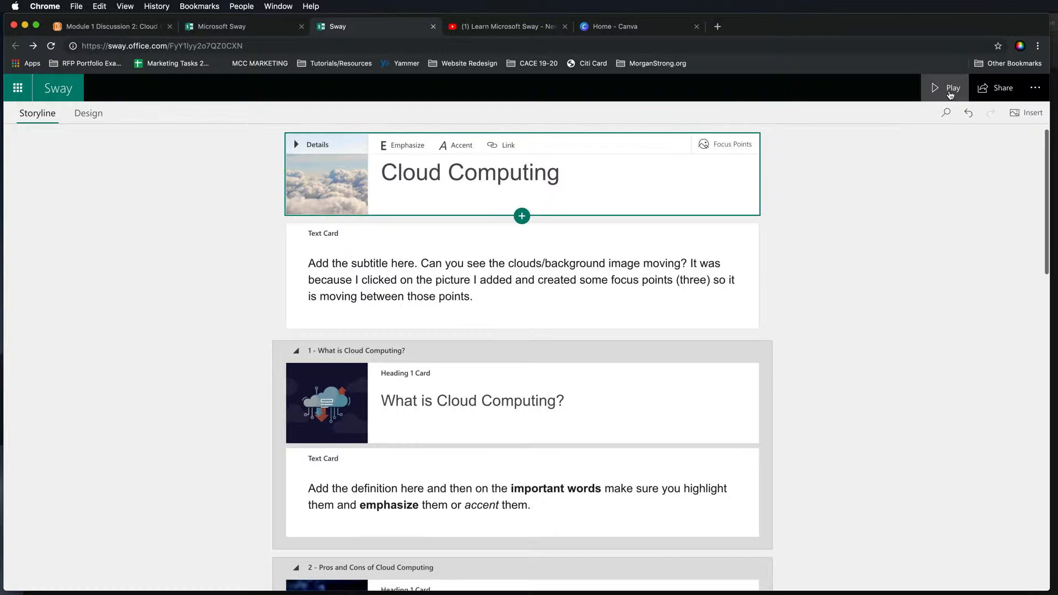
# - Play the Sway and browse its slides, opening the pros caption and moving the comparison slider
pyautogui.click(947, 87)
pyautogui.scroll(-2, 955, 411)
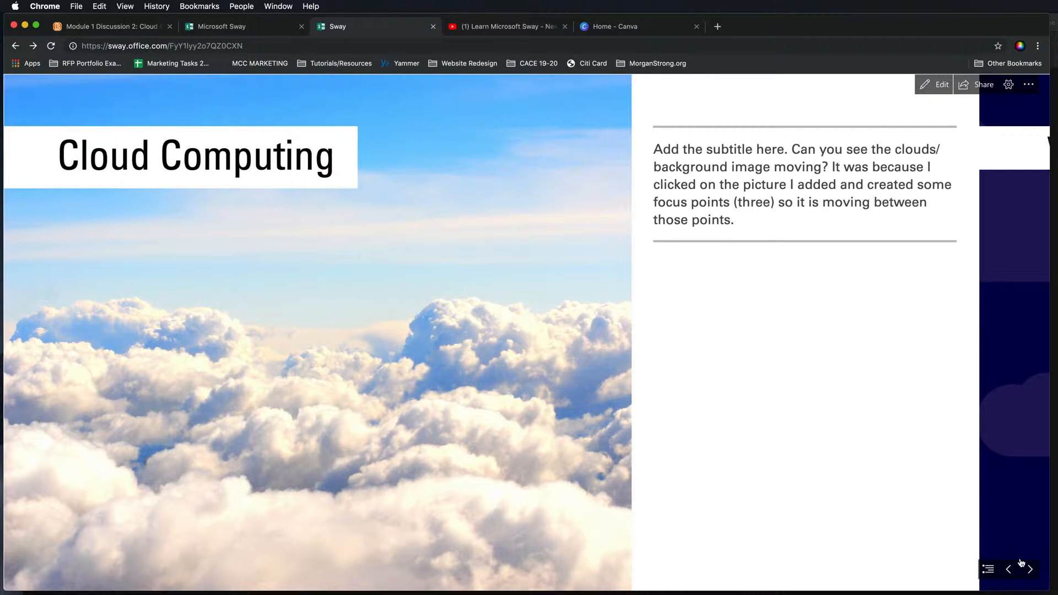
pyautogui.click(1030, 570)
pyautogui.scroll(-5, 786, 432)
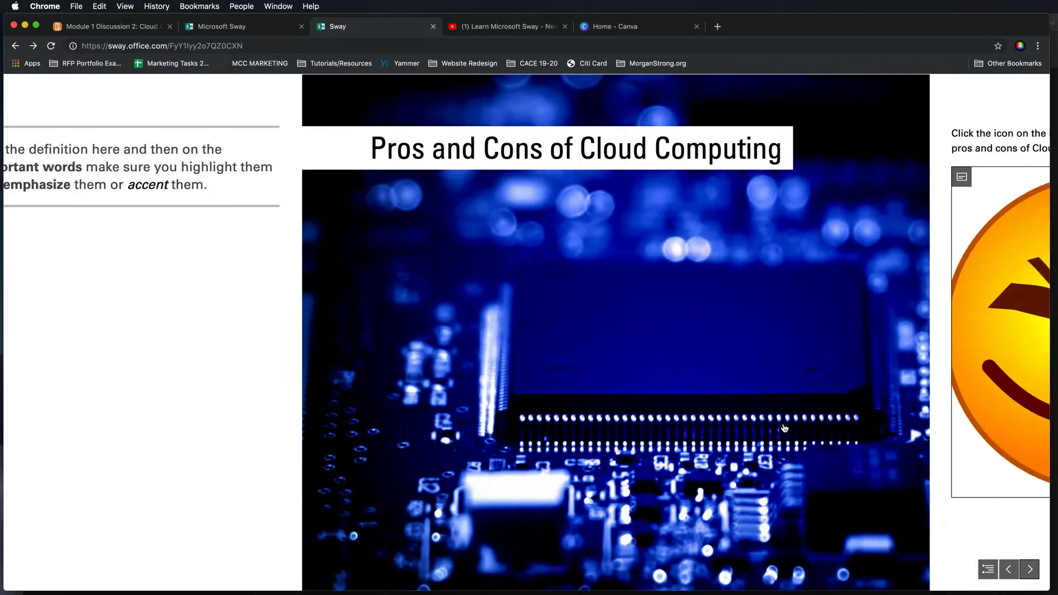
pyautogui.scroll(-5, 784, 429)
pyautogui.scroll(5, 792, 432)
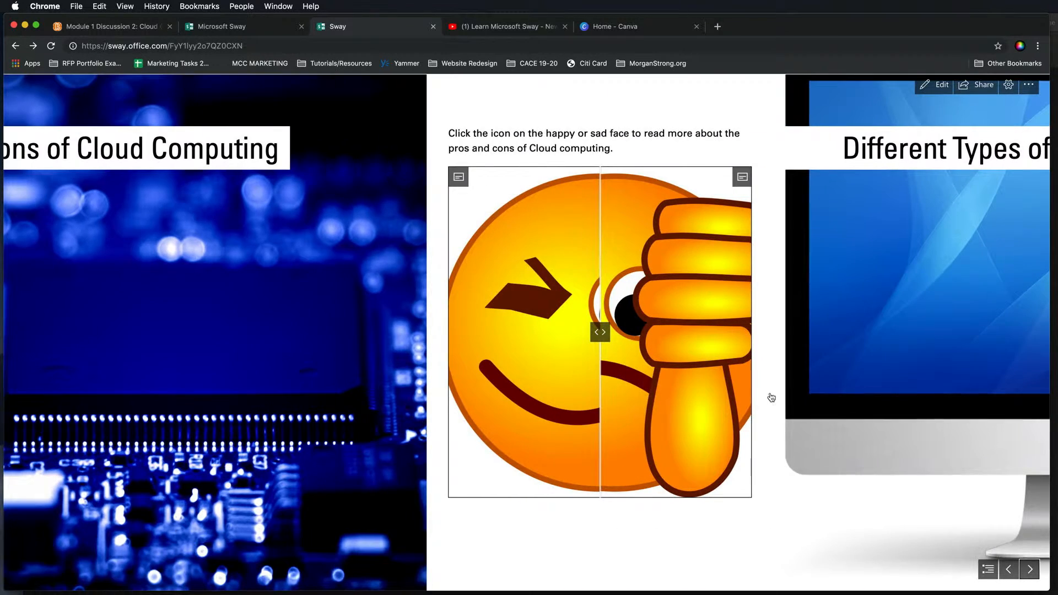
pyautogui.click(459, 177)
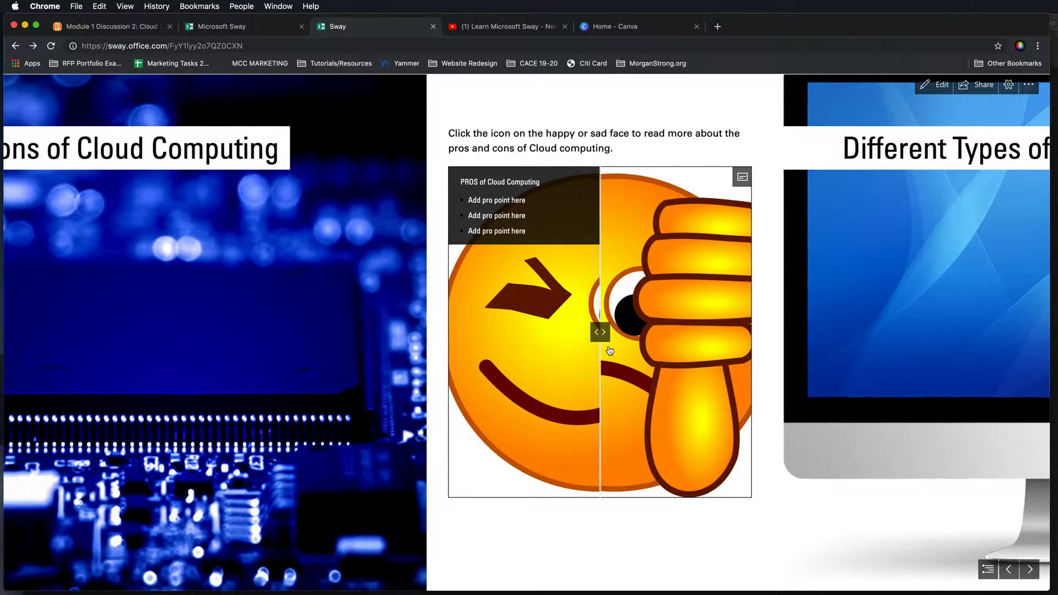
pyautogui.moveTo(600, 332); pyautogui.dragTo(578, 338)
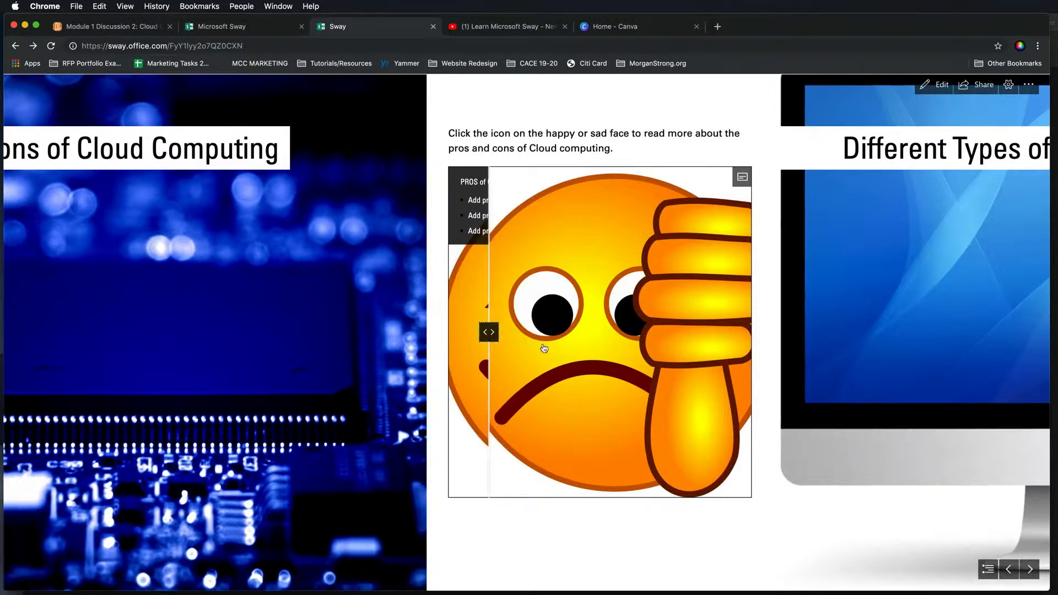
# - Return to editing, open the Share options and view the visual link thumbnail
pyautogui.click(938, 85)
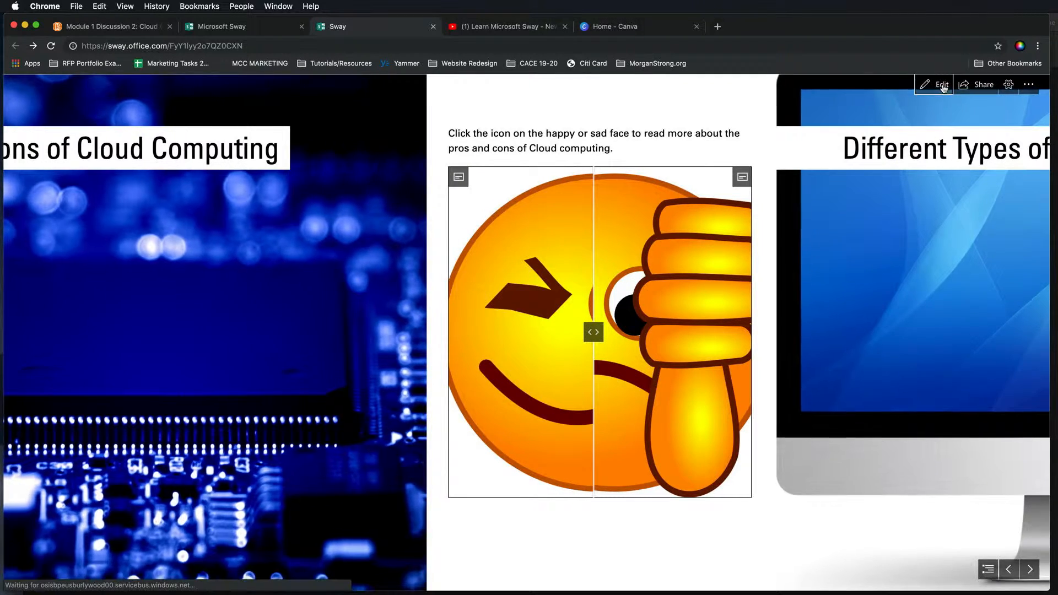
pyautogui.click(991, 94)
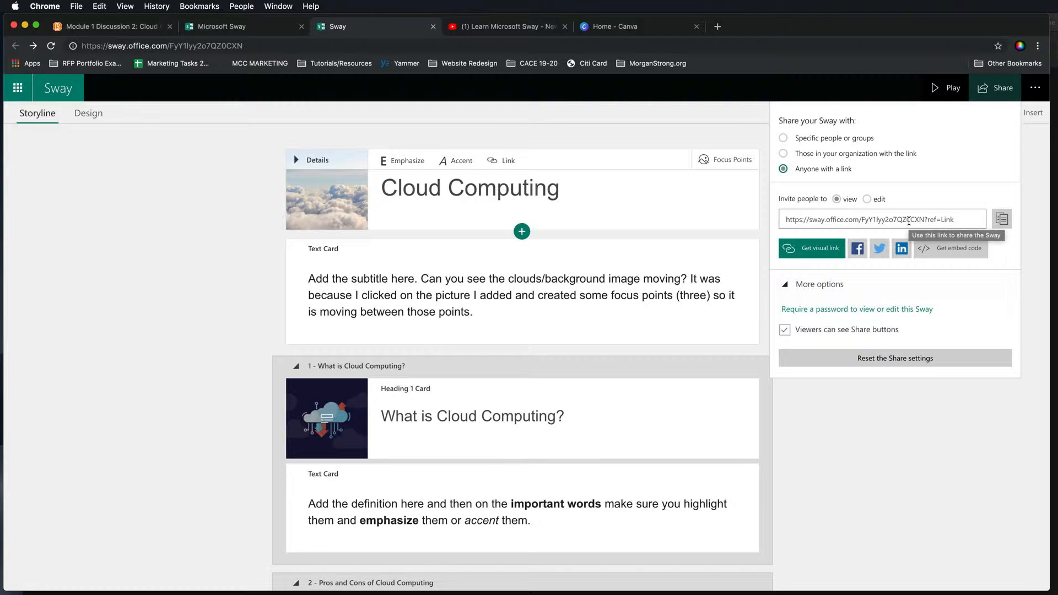
pyautogui.click(809, 249)
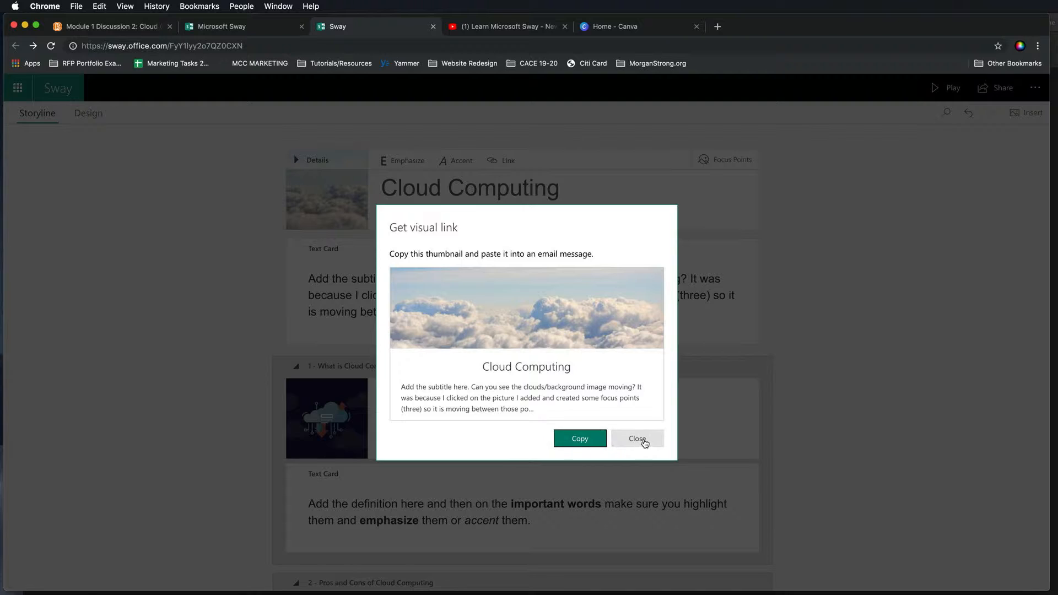
pyautogui.click(637, 438)
# - Copy the Sway's embed code from the Share options
pyautogui.click(996, 89)
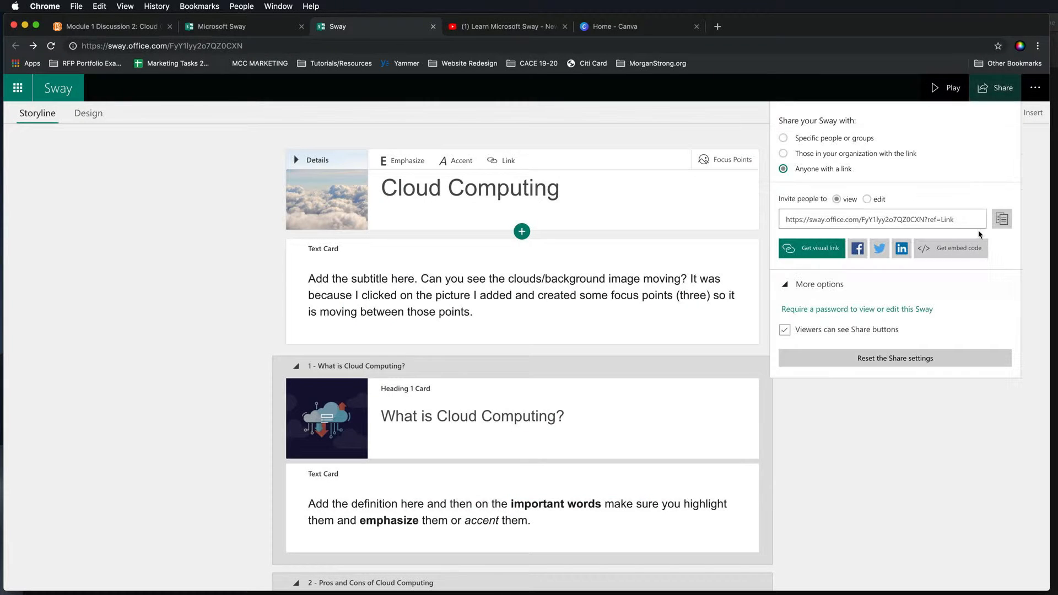
pyautogui.click(946, 250)
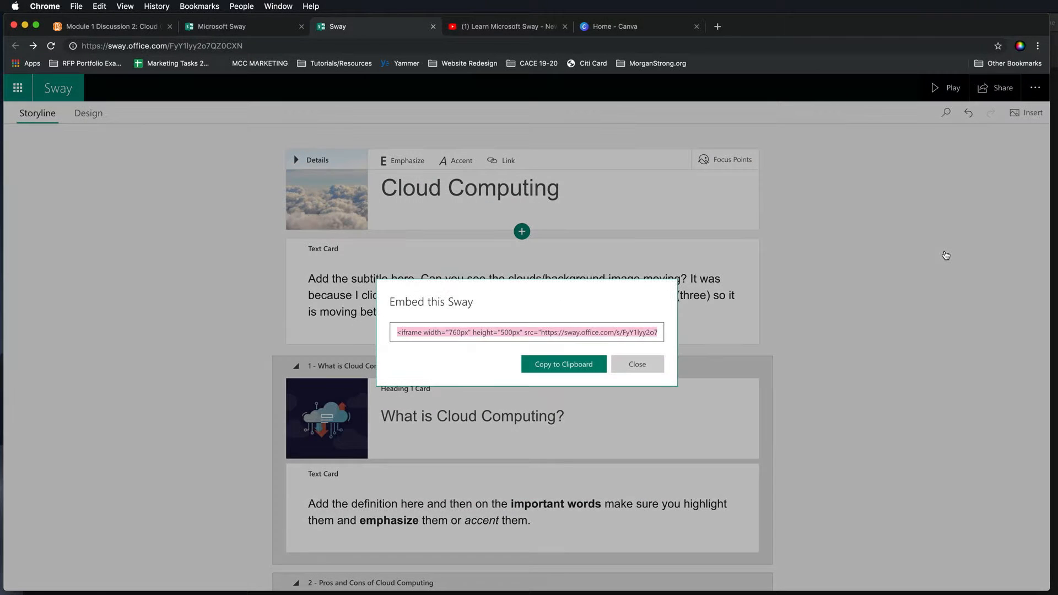
pyautogui.rightClick(584, 336)
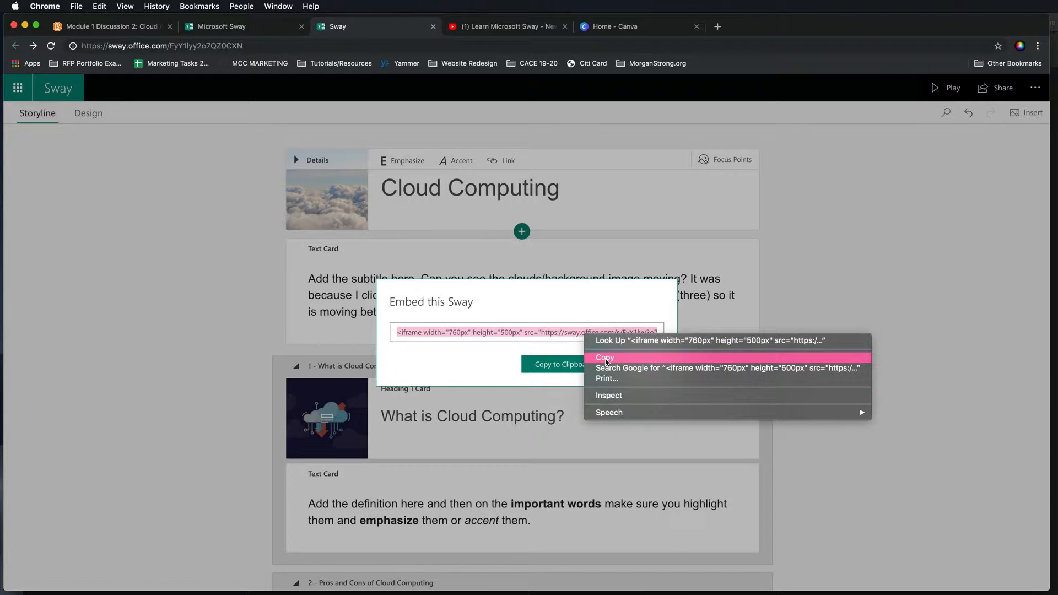
pyautogui.click(605, 360)
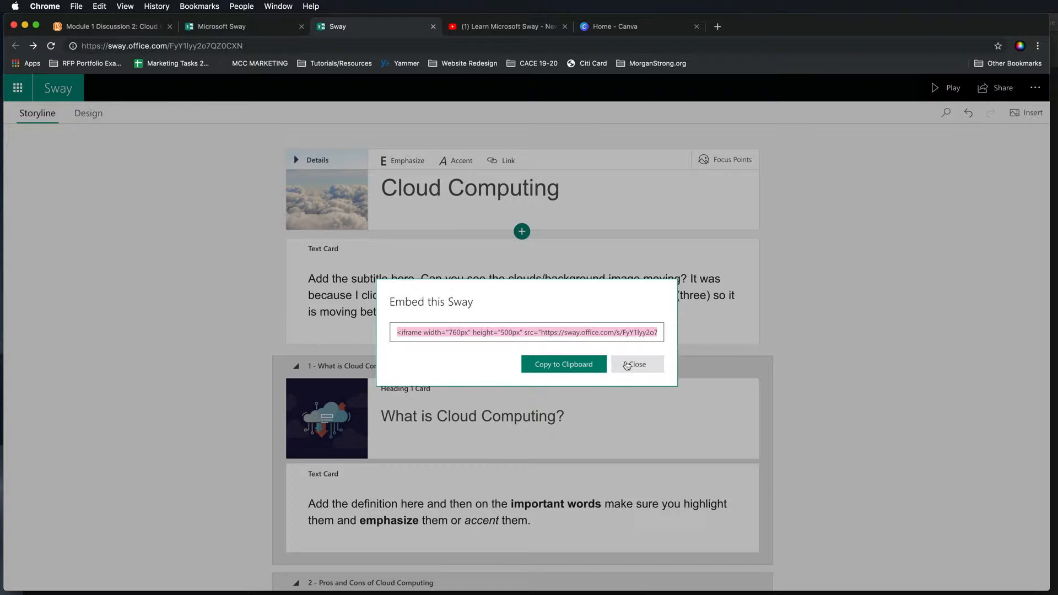
pyautogui.click(628, 365)
# - Switch to the course discussion tab and start a new thread with subject Sway Pros and Cons by the author's first name (example)
pyautogui.click(113, 28)
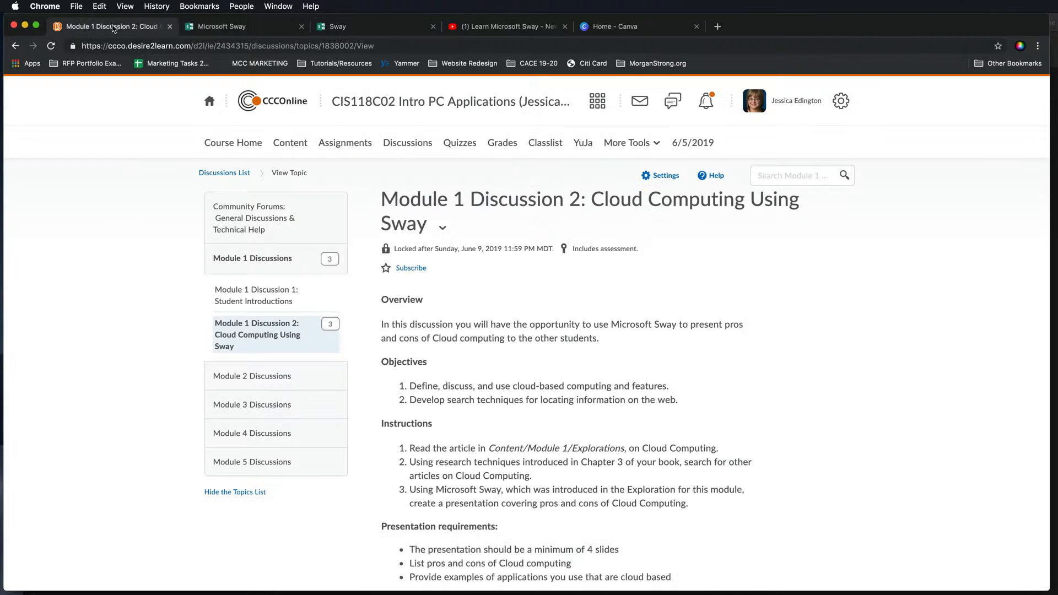
pyautogui.scroll(-10, 488, 375)
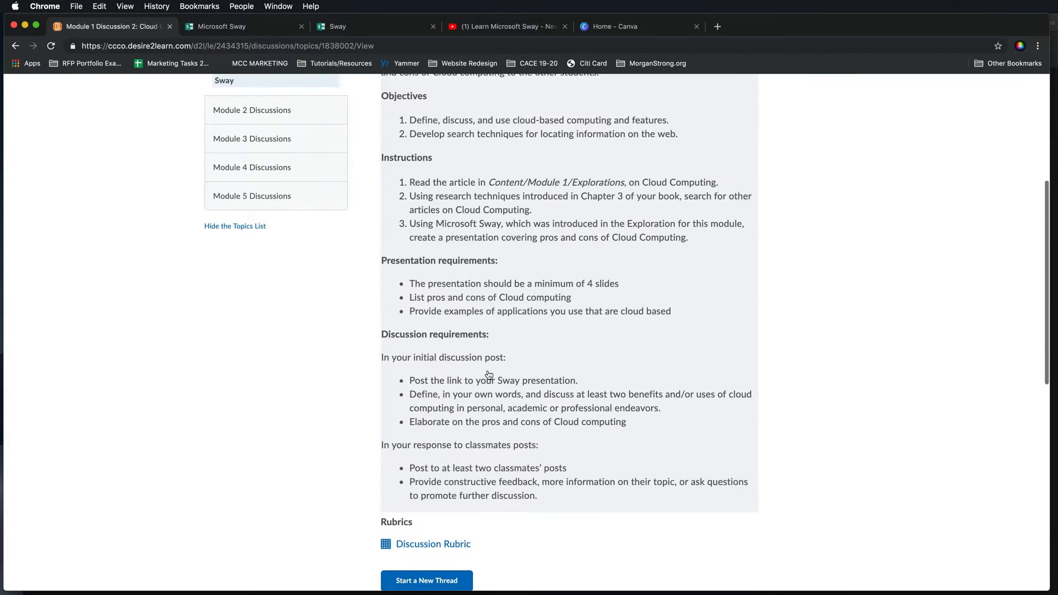
pyautogui.click(461, 438)
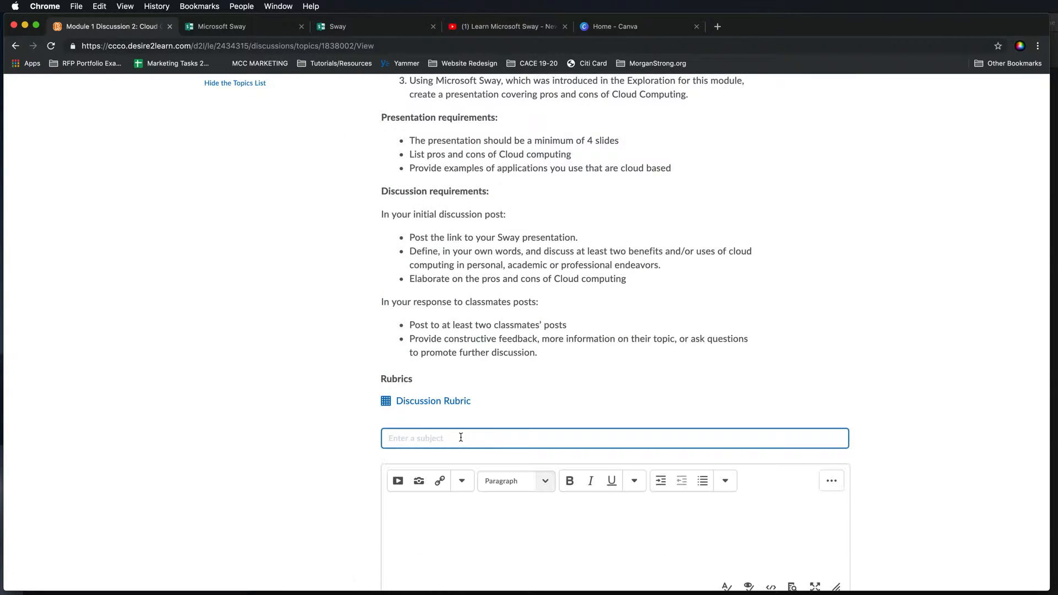
pyautogui.write('S')
pyautogui.scroll(-3, 453, 415)
pyautogui.click(447, 408)
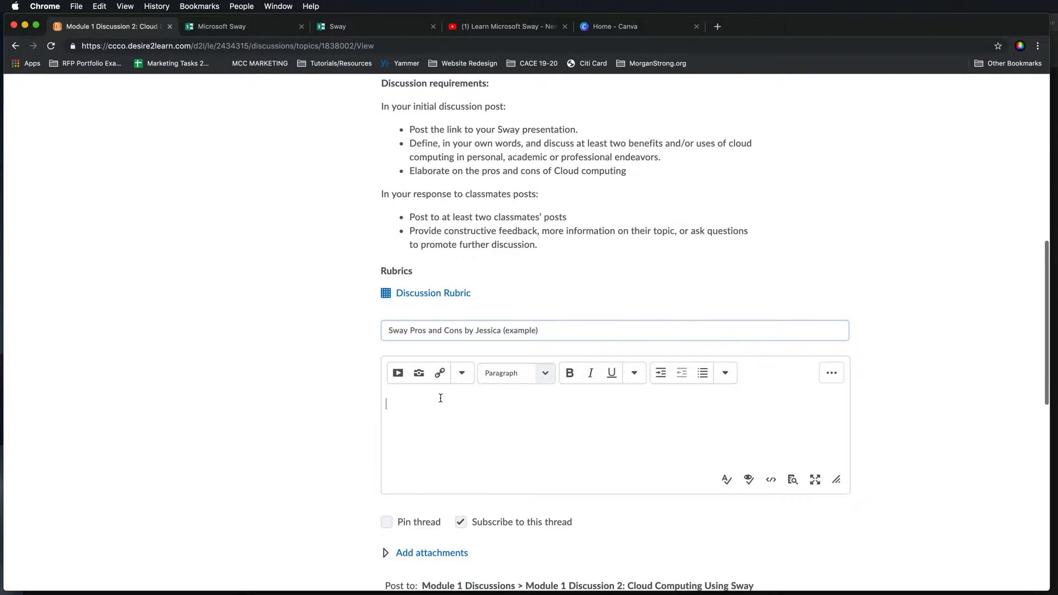
# - Enlarge the message body editor of the new thread
pyautogui.moveTo(837, 480); pyautogui.dragTo(827, 557)
pyautogui.scroll(-1, 772, 493)
pyautogui.scroll(-2, 765, 488)
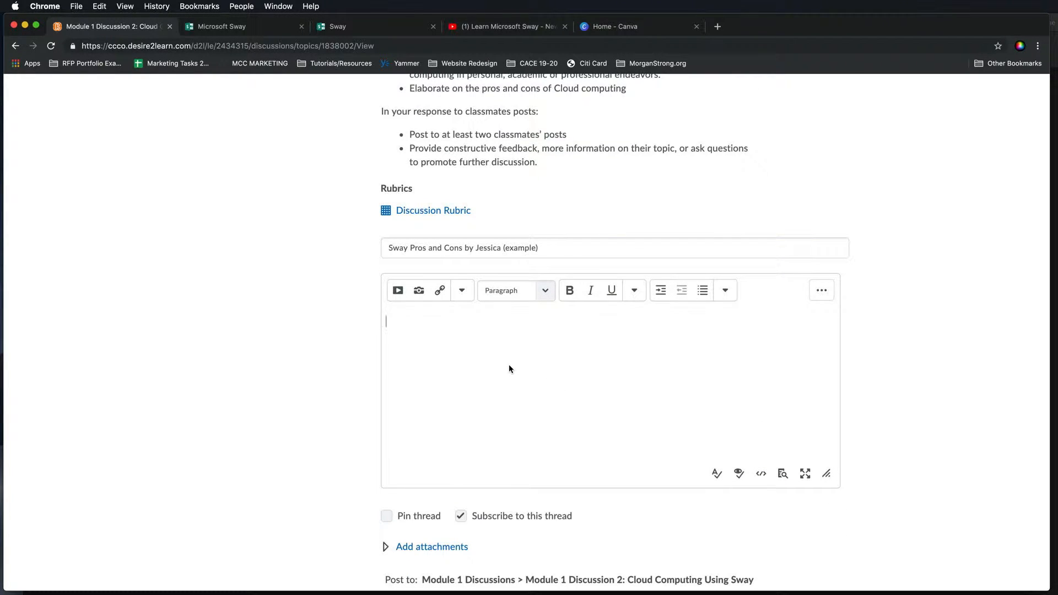
pyautogui.scroll(4, 508, 366)
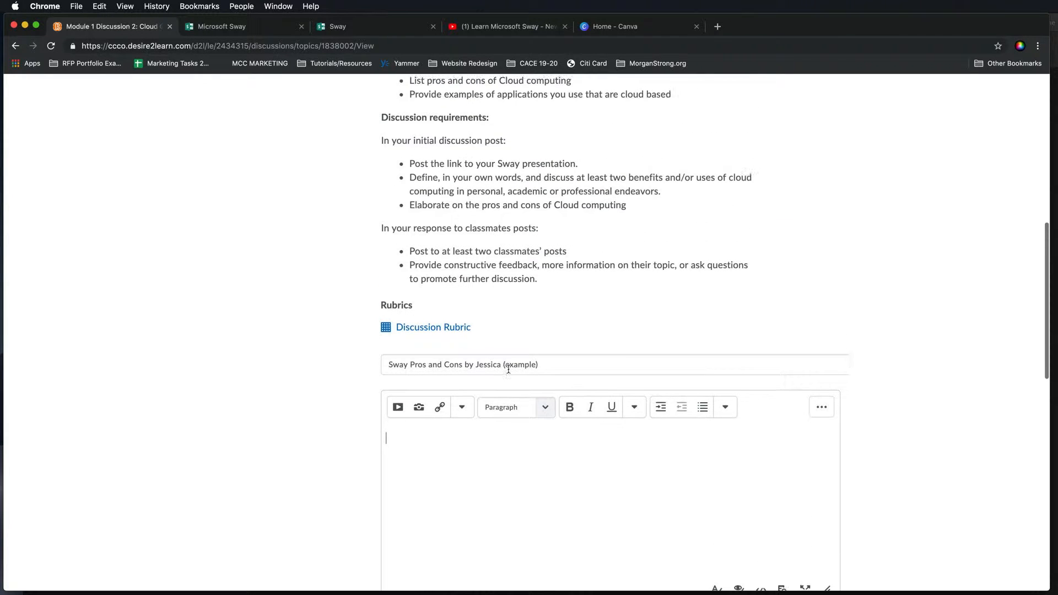
pyautogui.scroll(1, 508, 369)
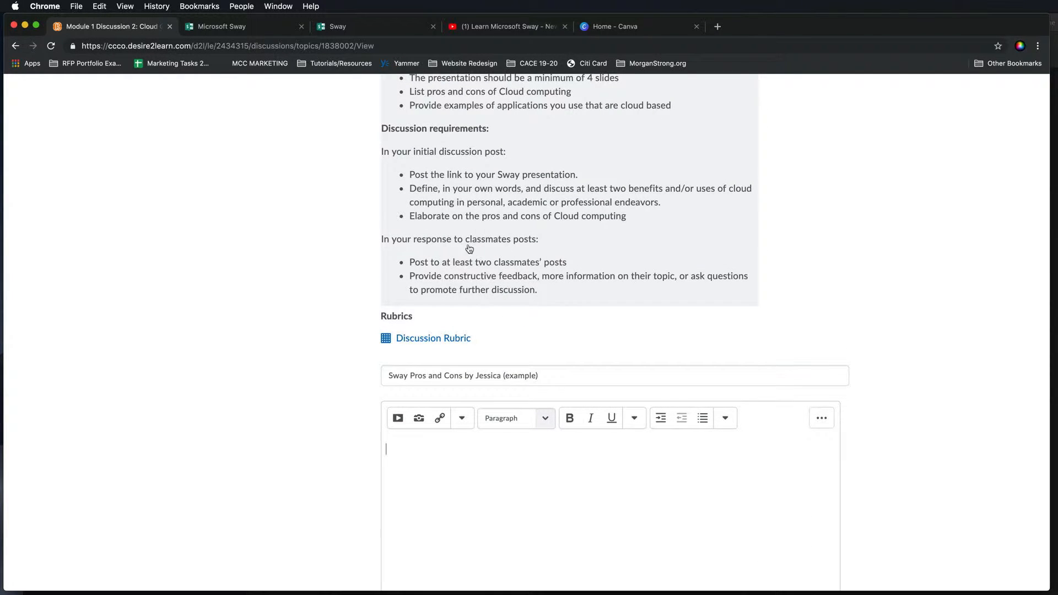
pyautogui.scroll(-3, 541, 468)
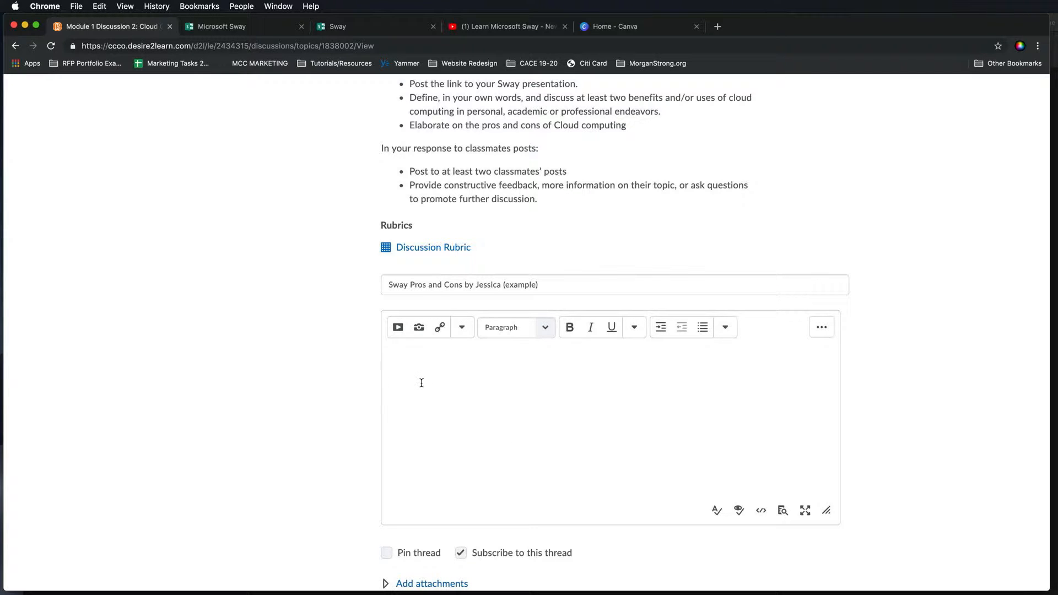
# - Paste the embed code directly into the message body and undo the paste
pyautogui.press('super+v')
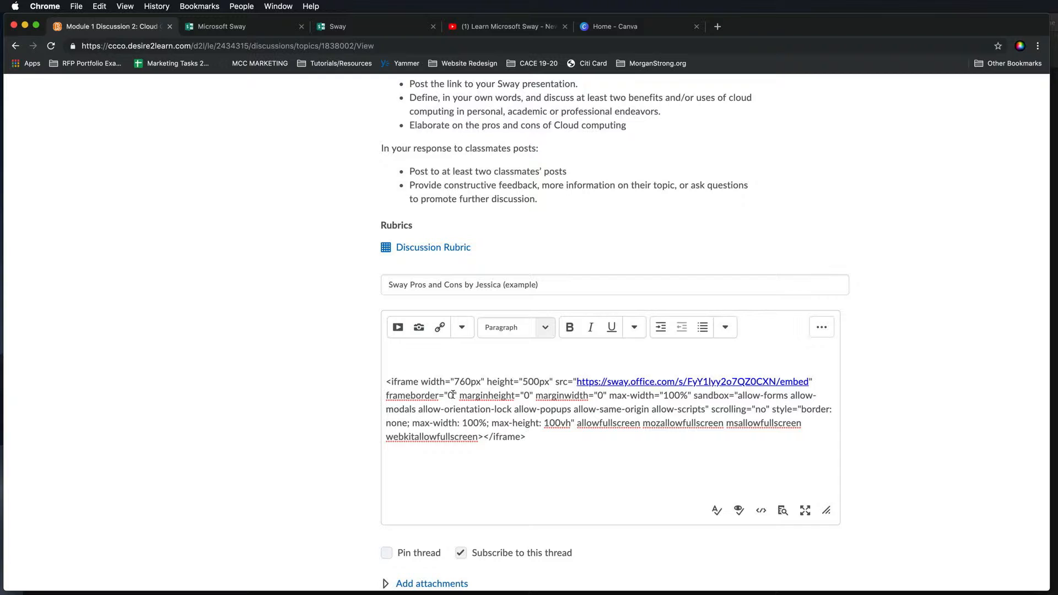
pyautogui.press('super+z')
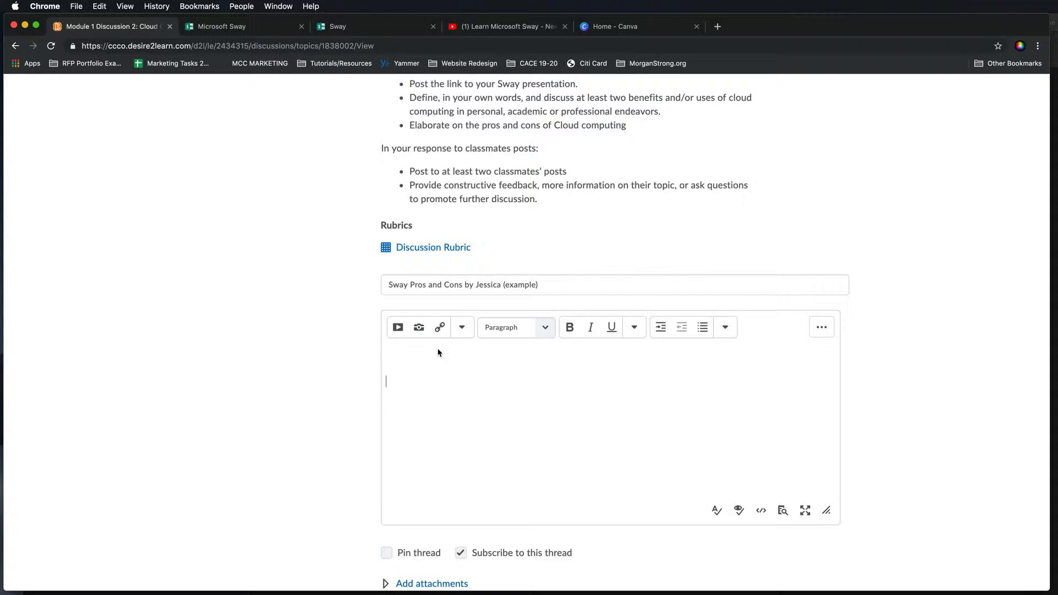
# - Open the Enter Embed Code option of Insert Stuff, paste the Sway embed code, and continue
pyautogui.click(398, 327)
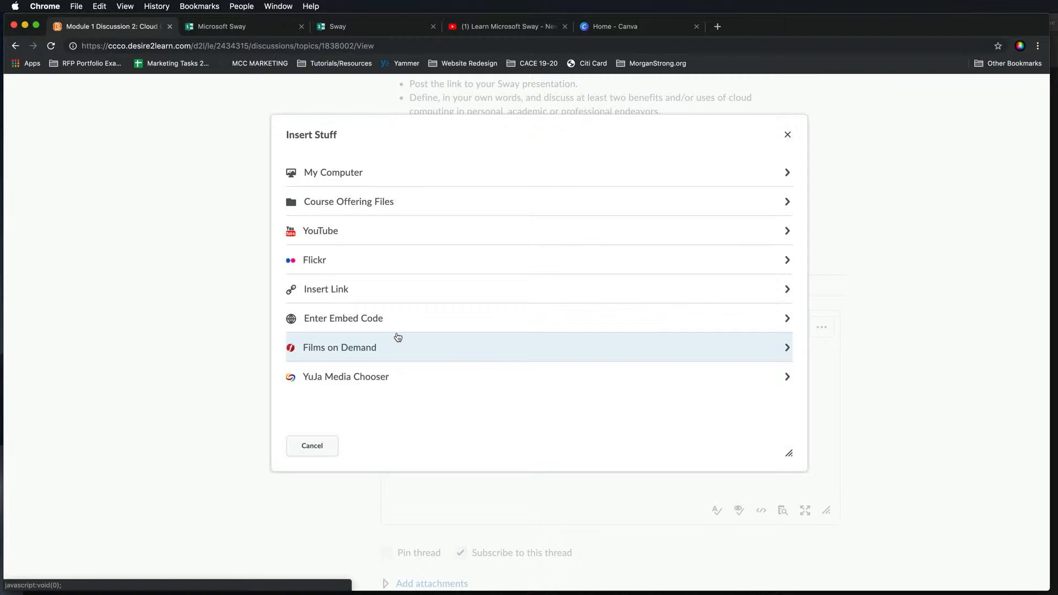
pyautogui.click(308, 447)
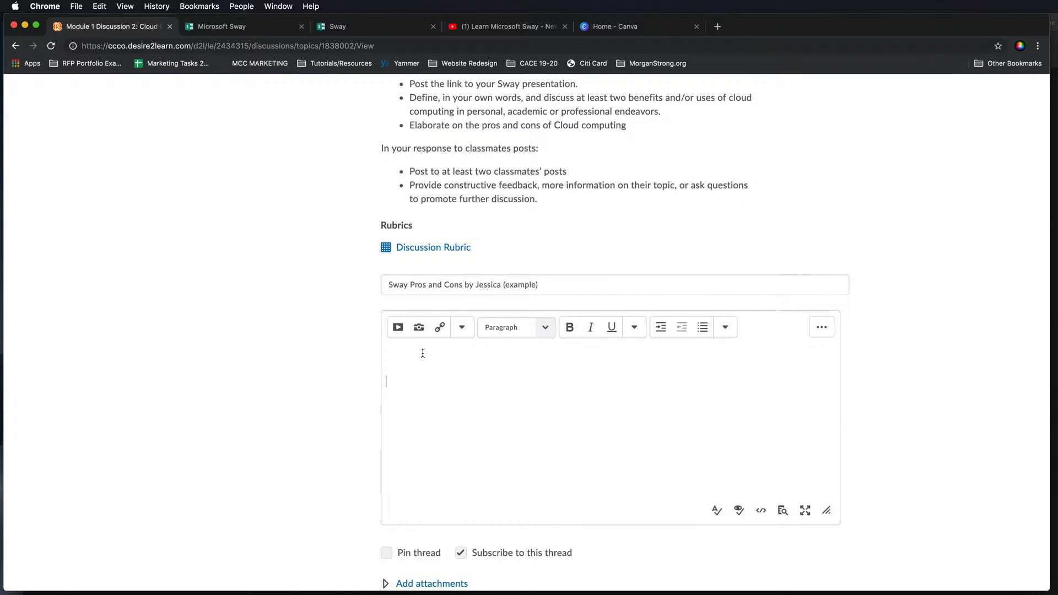
pyautogui.click(398, 330)
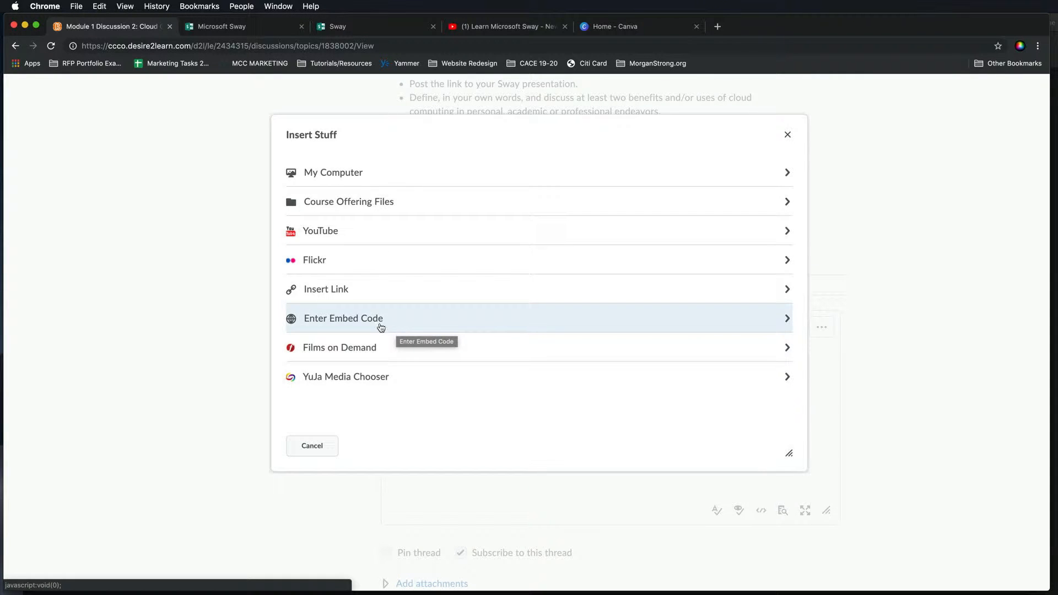
pyautogui.click(349, 328)
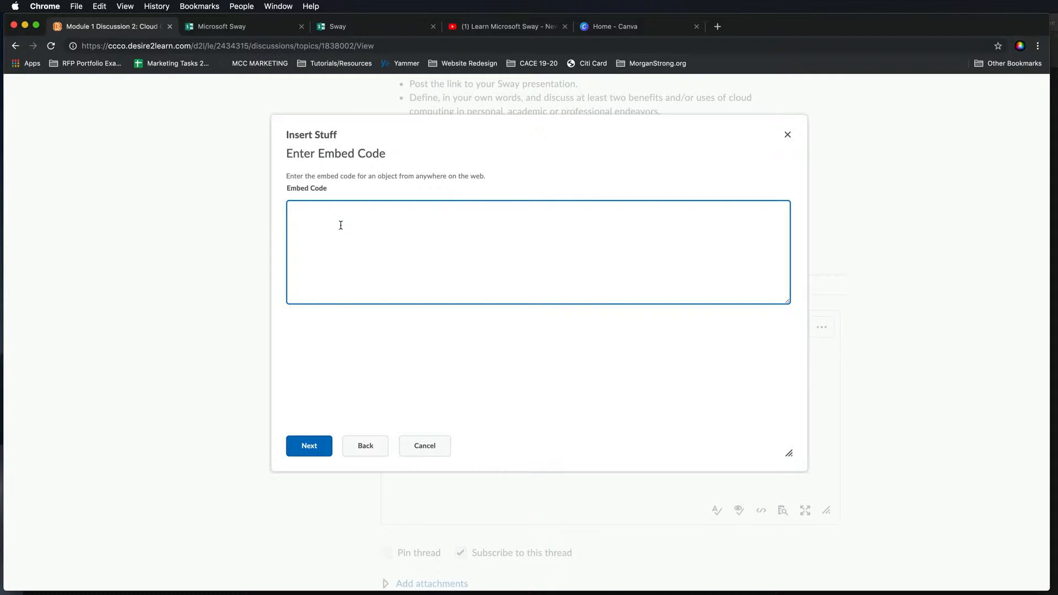
pyautogui.press('super+v')
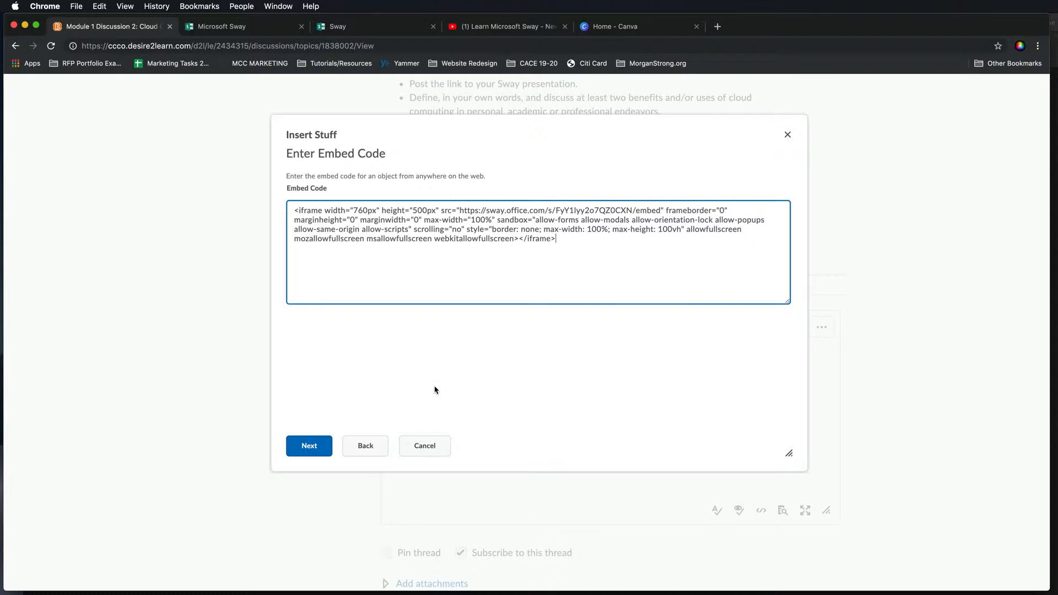
pyautogui.click(317, 453)
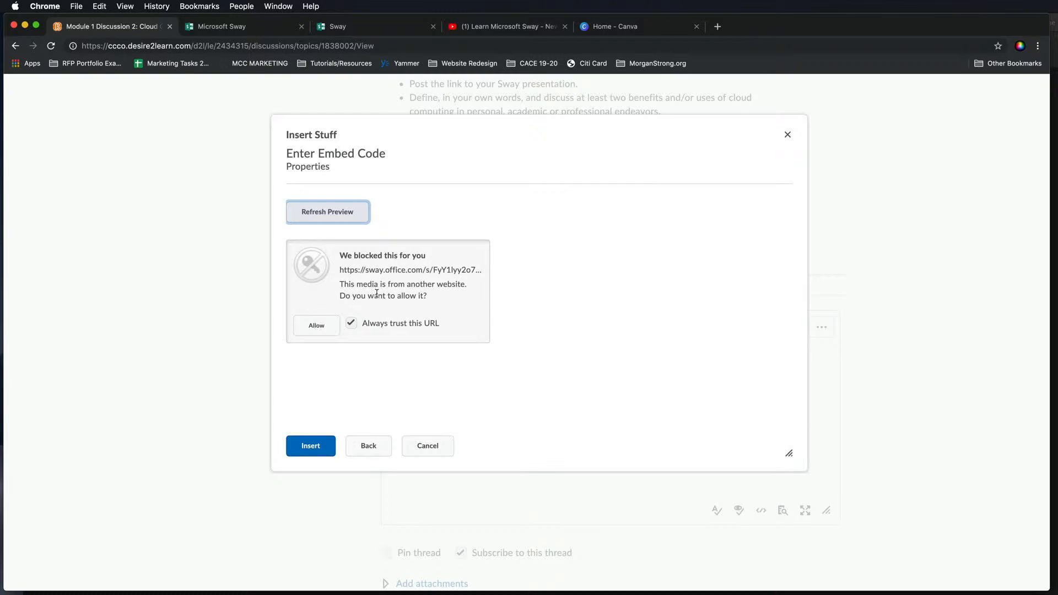
# - Allow the Sway content in the preview, insert the embedded presentation, and place the cursor above it
pyautogui.click(328, 327)
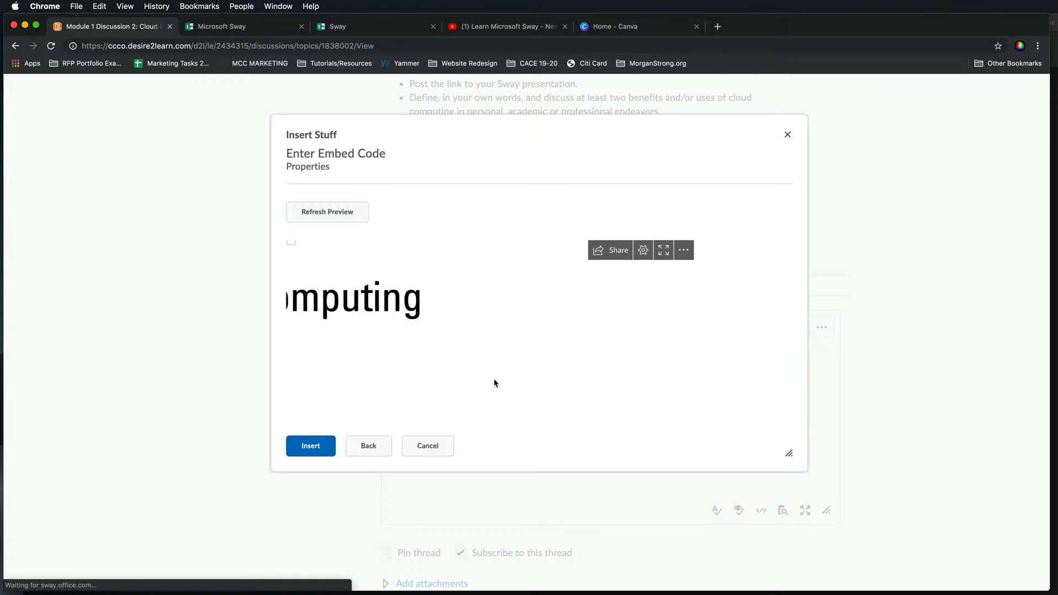
pyautogui.moveTo(789, 462); pyautogui.dragTo(781, 561)
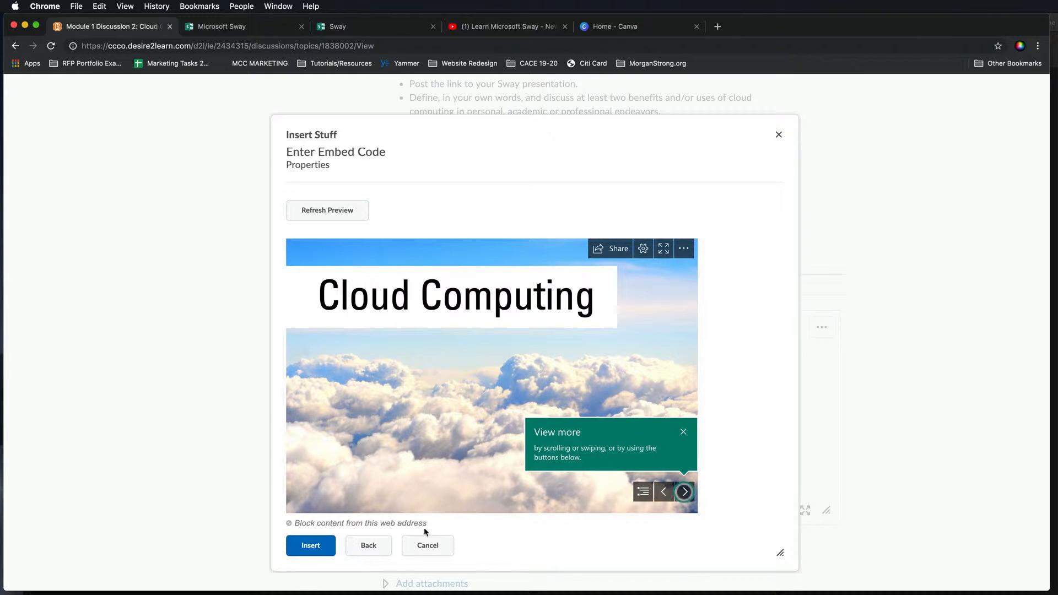
pyautogui.click(310, 547)
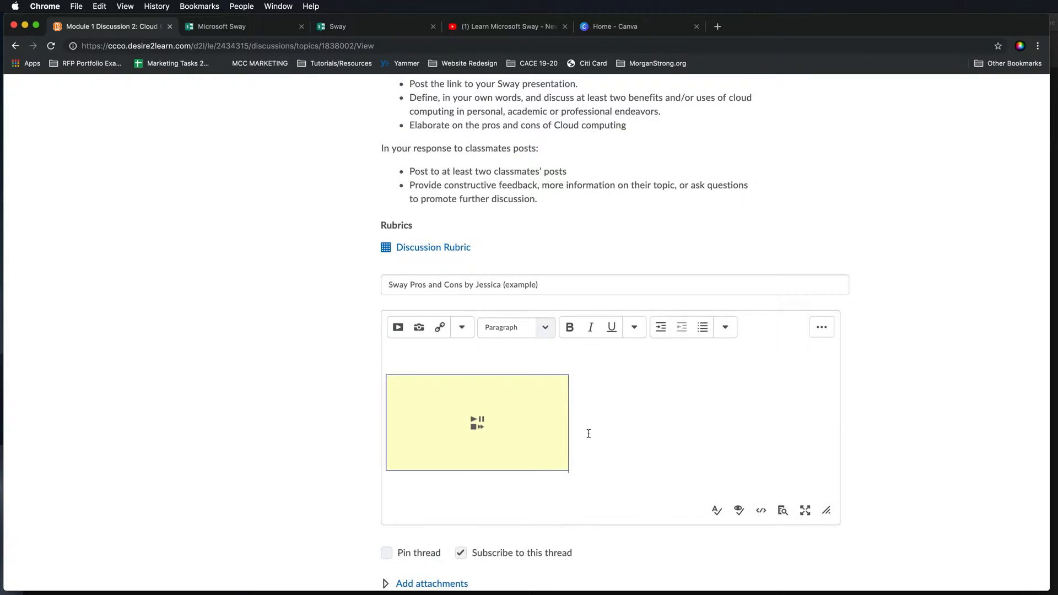
pyautogui.scroll(2, 589, 433)
pyautogui.click(457, 408)
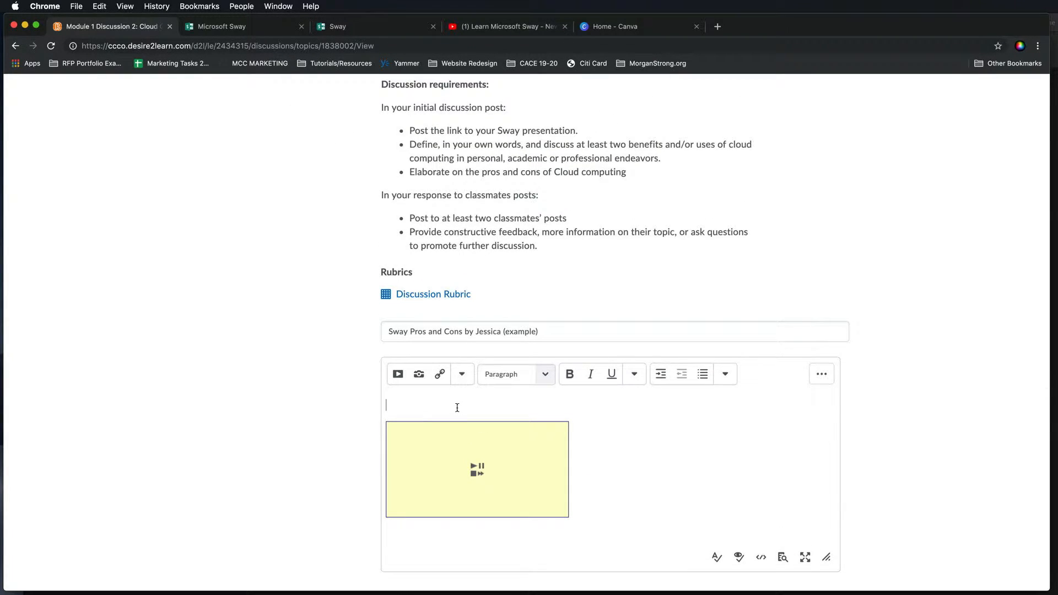
# - Write the message line "This is an example post with an embedded Sway presentation." above the embed
pyautogui.write('This is an example post with an embe')
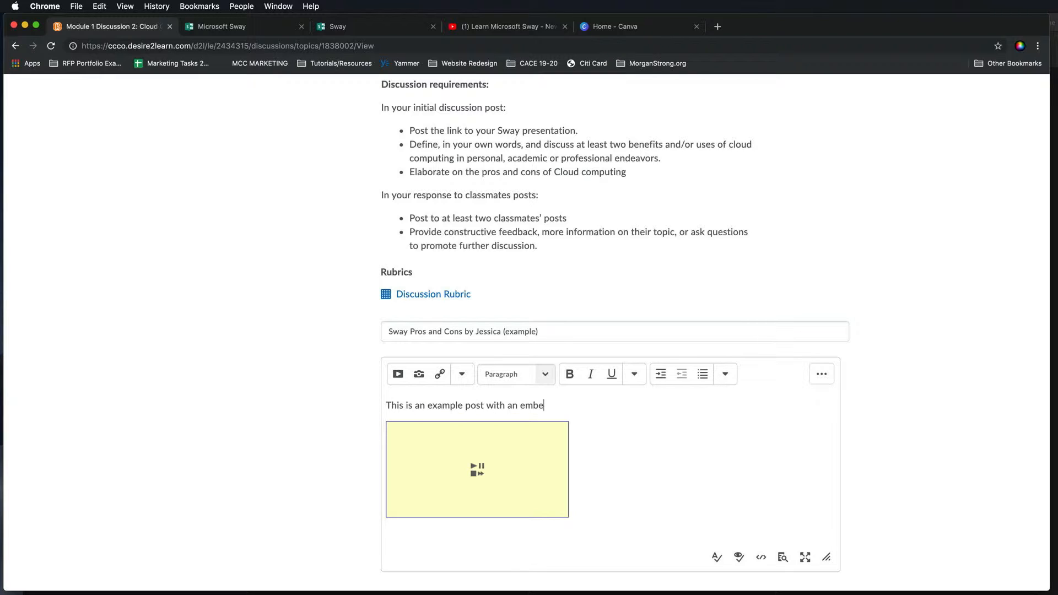
pyautogui.write('ededded Sway presentation.')
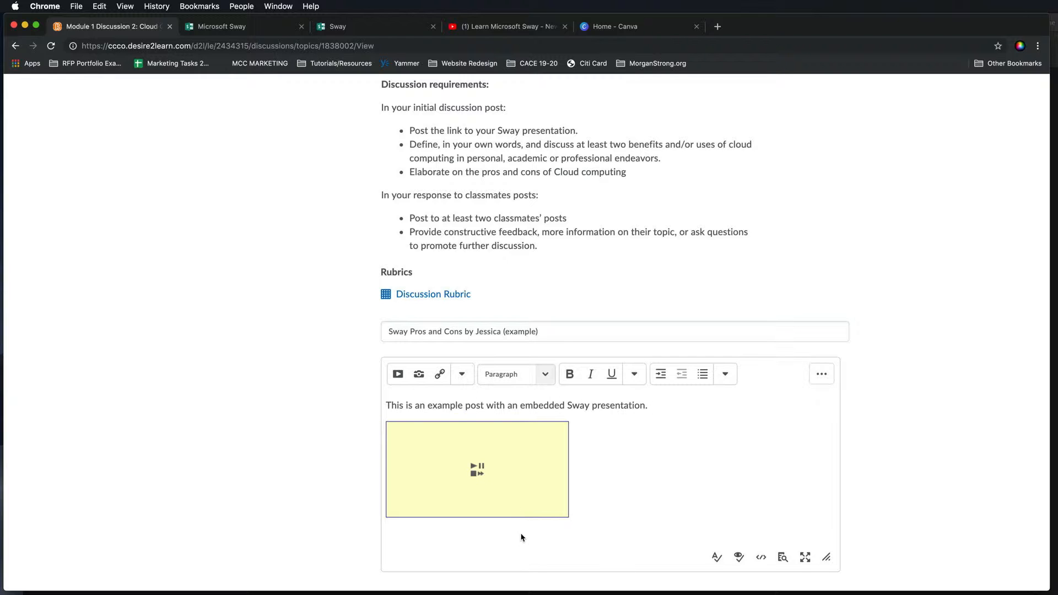
# - Pin the thread and post it
pyautogui.scroll(-5, 625, 512)
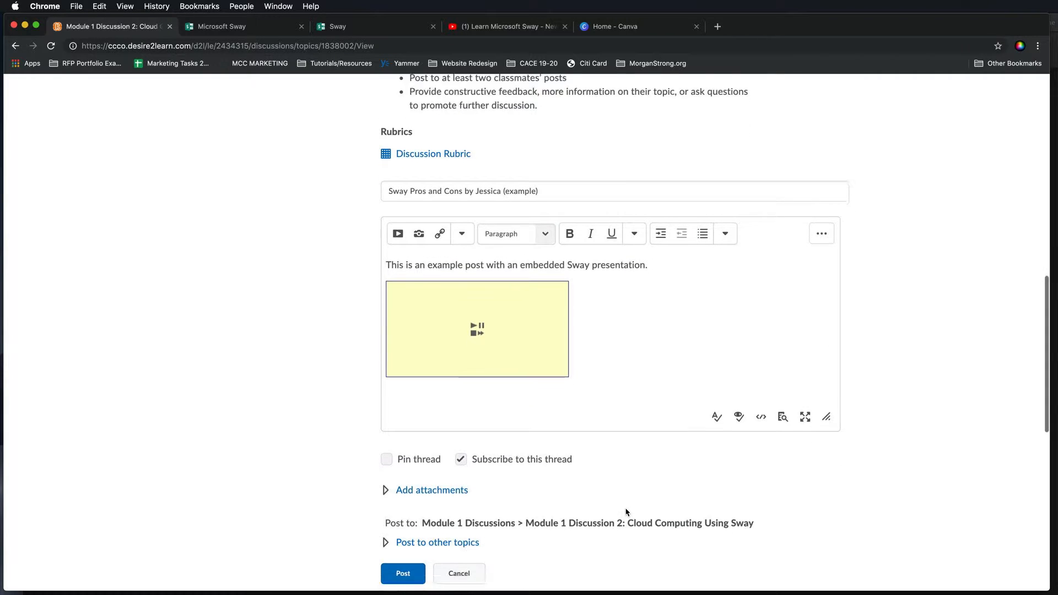
pyautogui.scroll(-2, 626, 512)
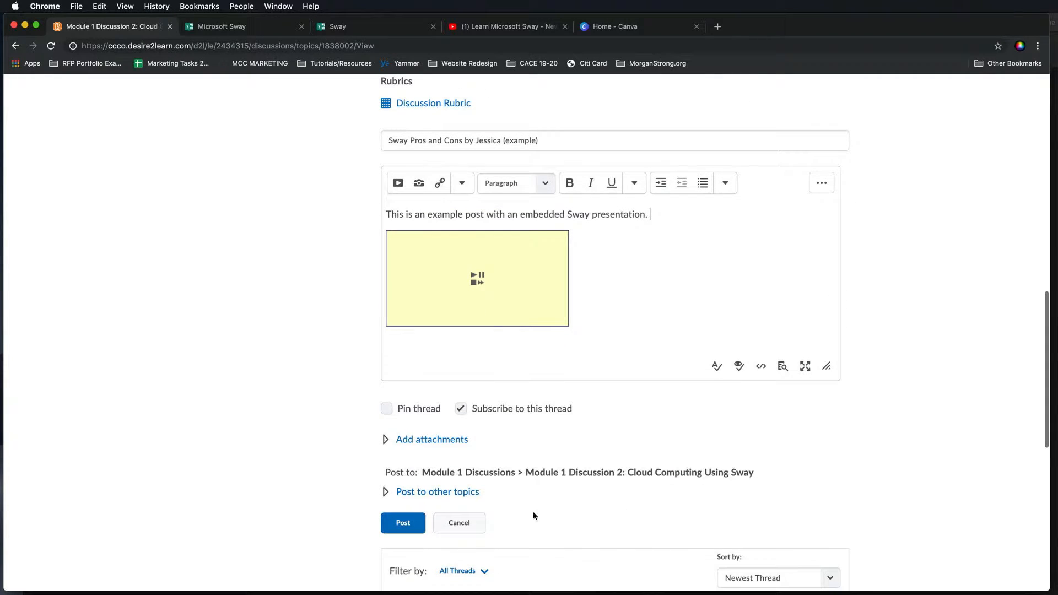
pyautogui.click(386, 409)
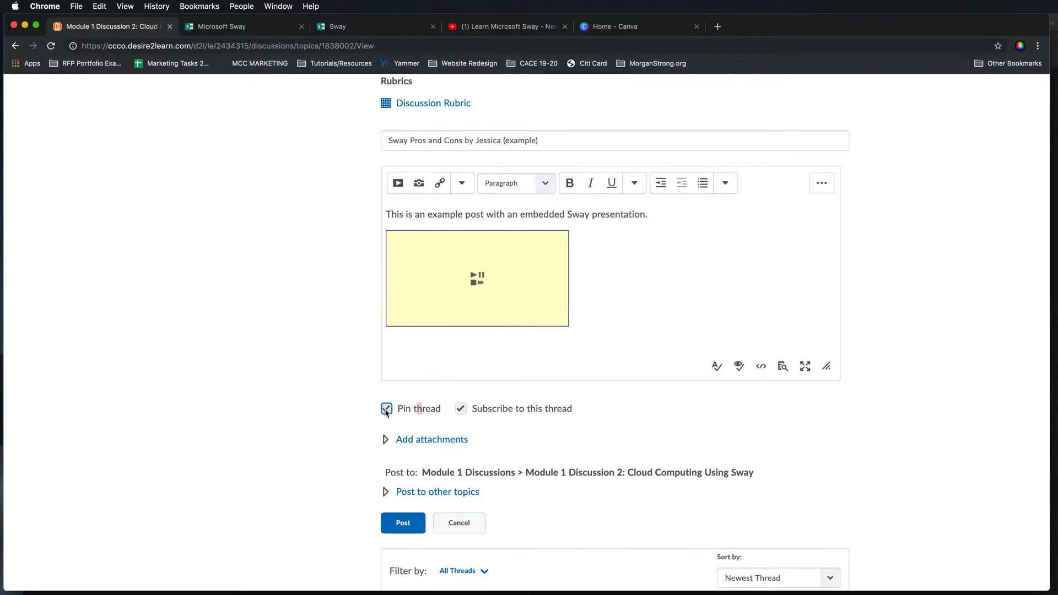
pyautogui.click(409, 528)
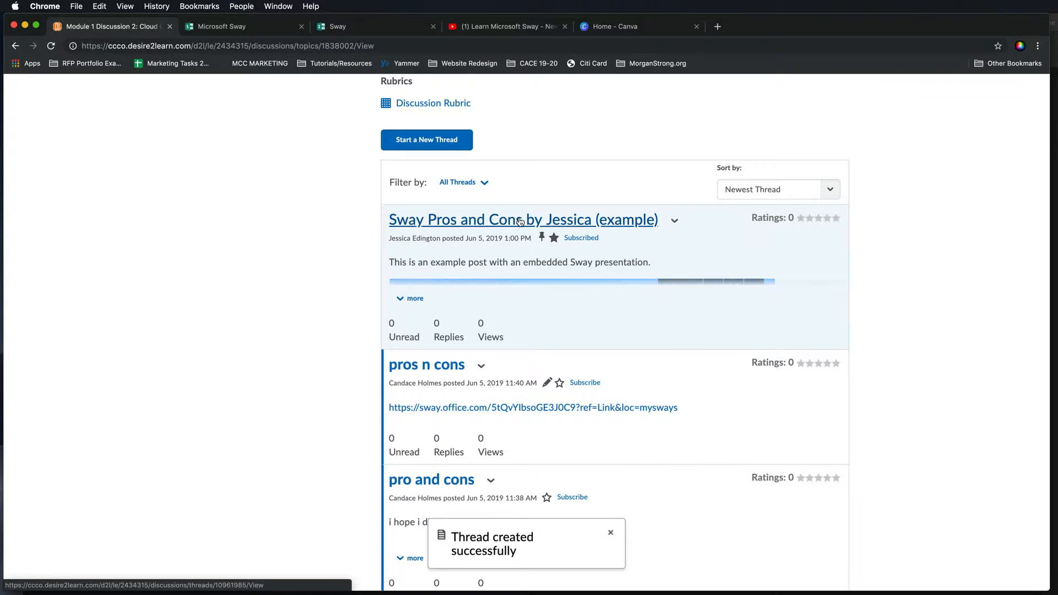
# - Open the posted thread and page through the embedded Sway presentation's slides
pyautogui.click(520, 220)
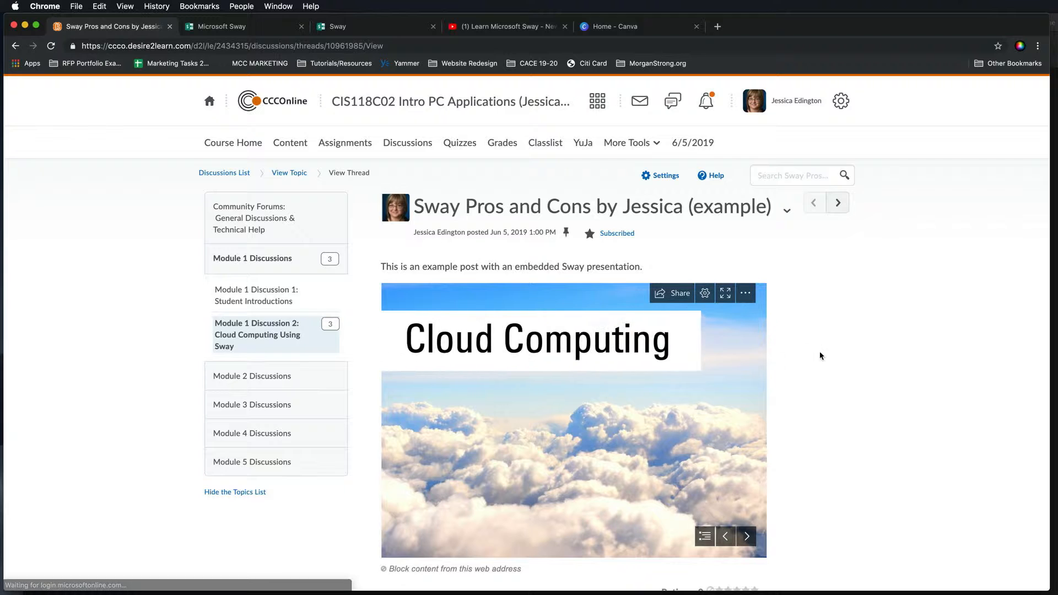
pyautogui.scroll(-2, 831, 410)
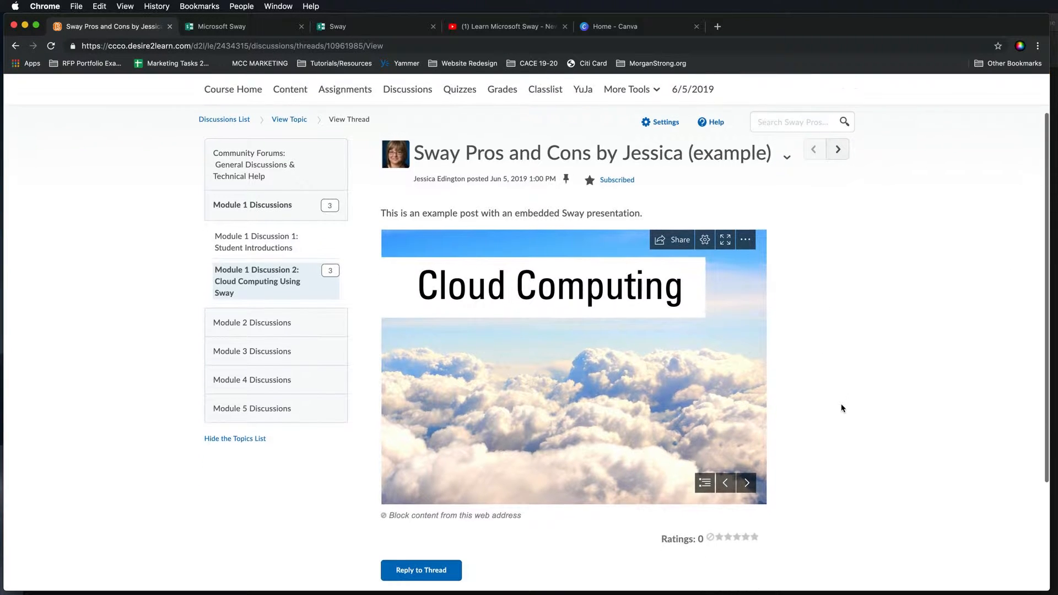
pyautogui.click(744, 479)
pyautogui.hscroll(15, 701, 393)
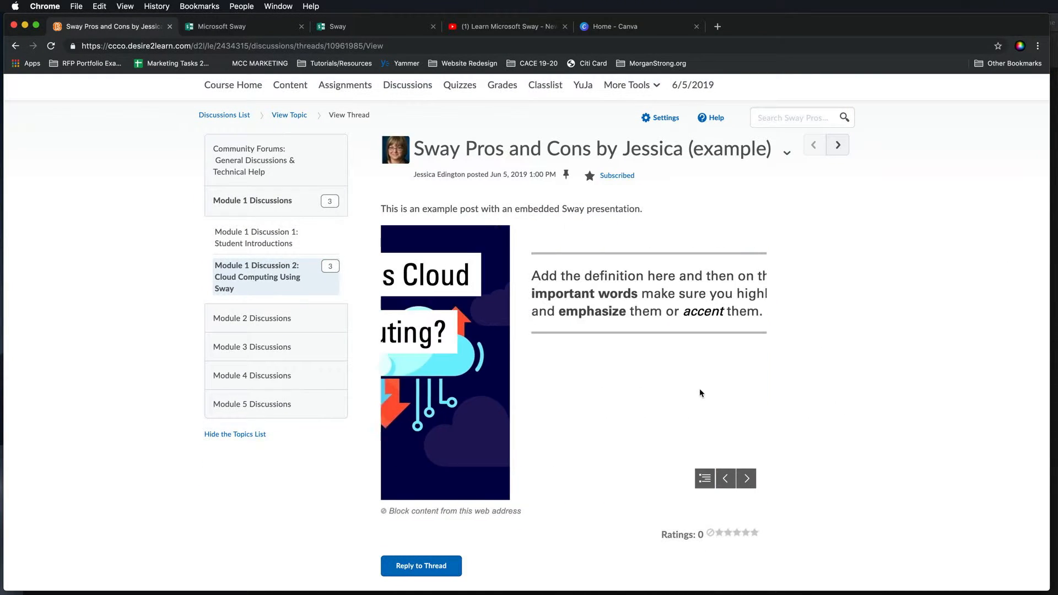
pyautogui.hscroll(20, 700, 395)
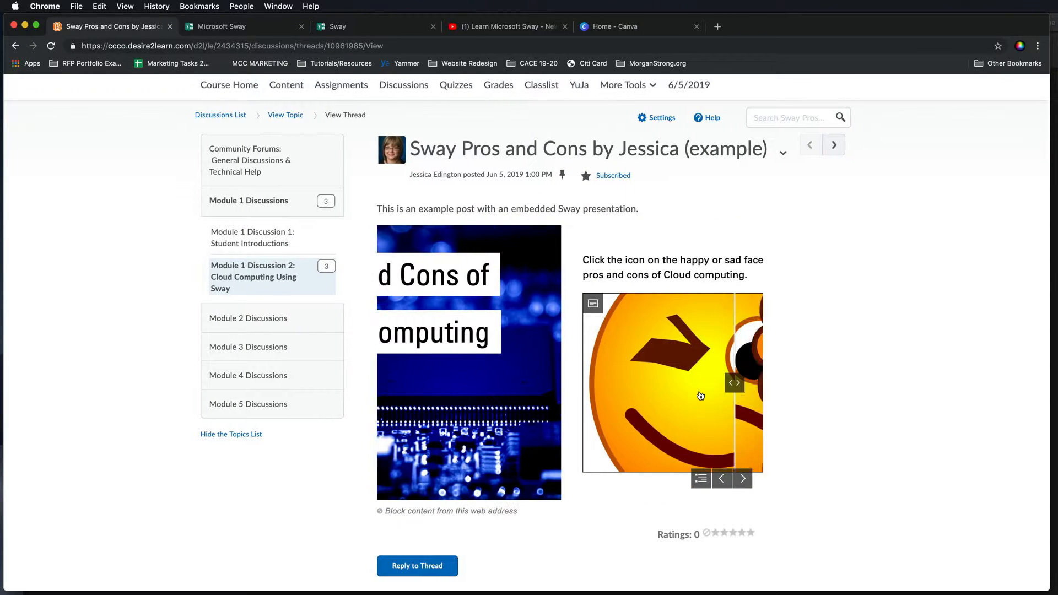
pyautogui.hscroll(3, 701, 396)
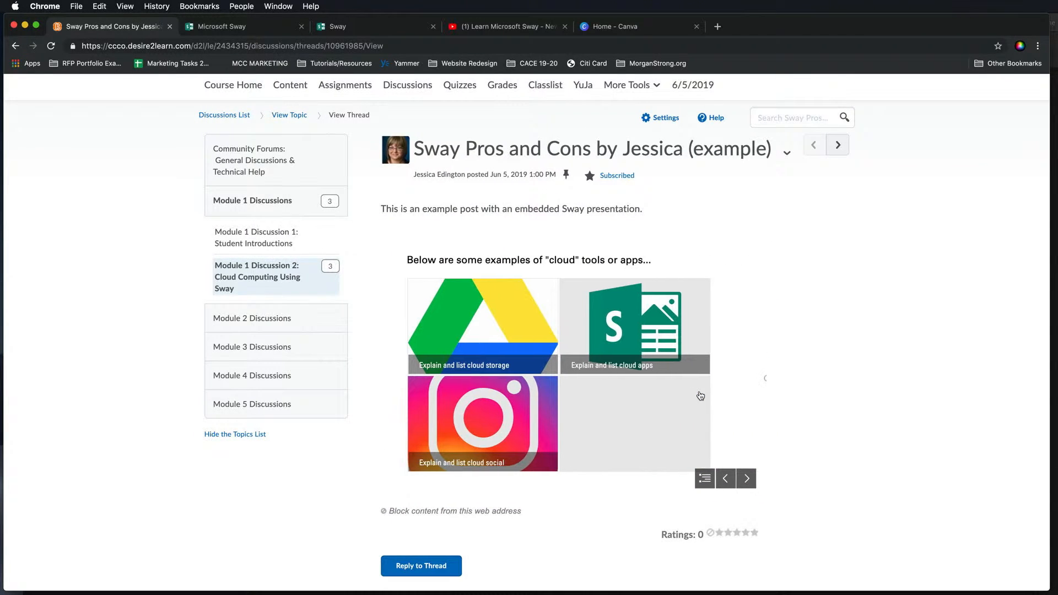
pyautogui.hscroll(10, 602, 405)
pyautogui.hscroll(-20, 602, 404)
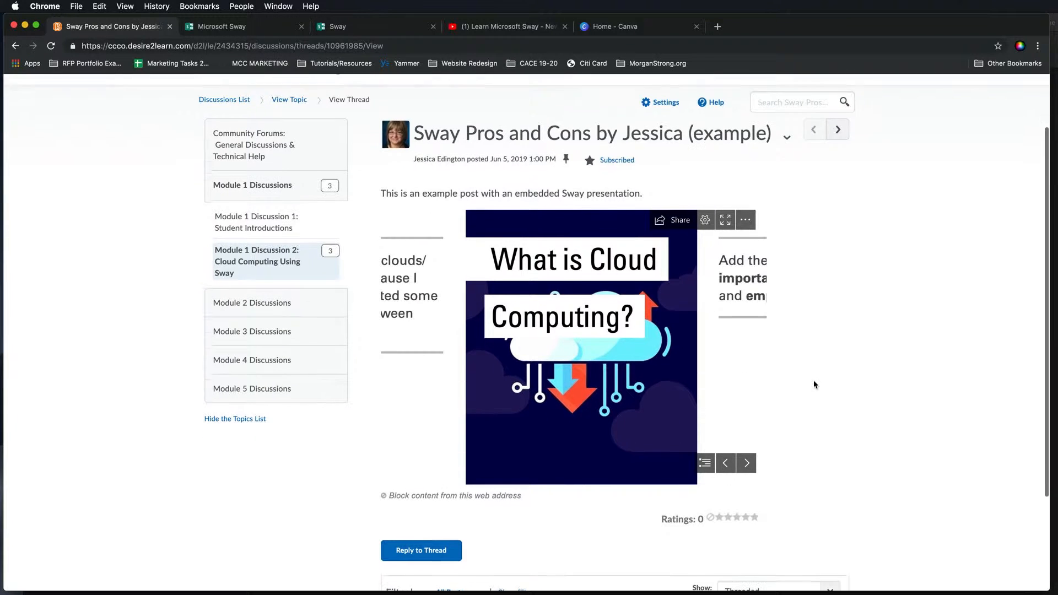
pyautogui.scroll(-3, 813, 380)
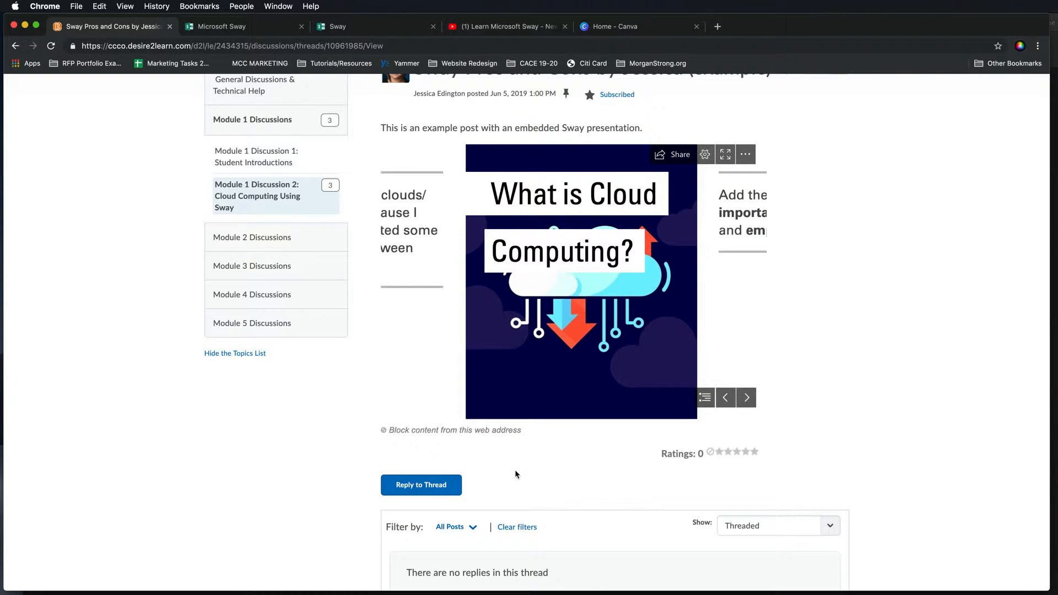
pyautogui.scroll(3, 763, 438)
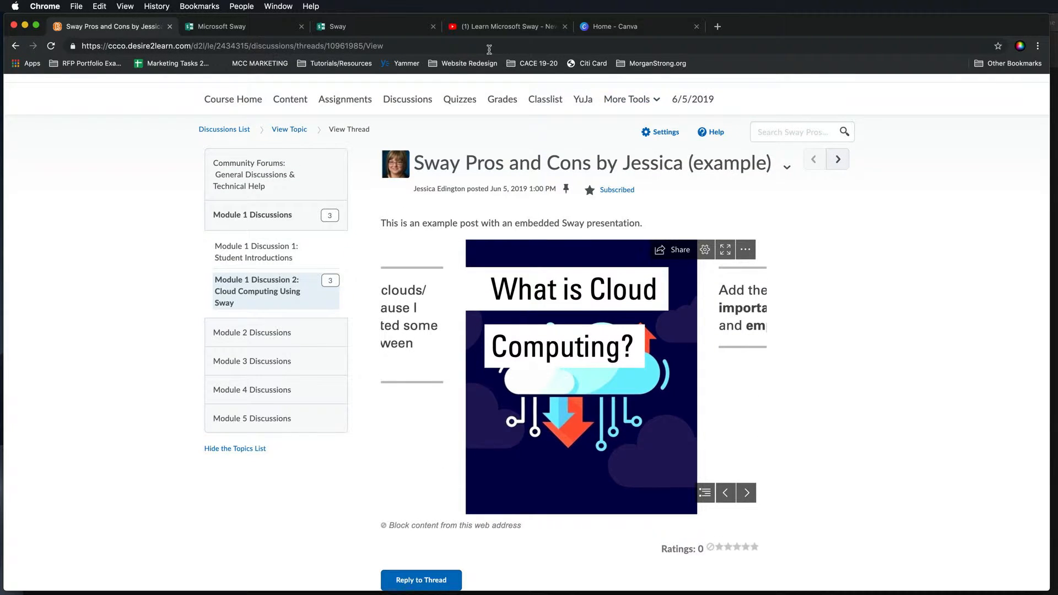
# - In the Sway editor, open the Share options and copy the visual link, then close it
pyautogui.click(343, 28)
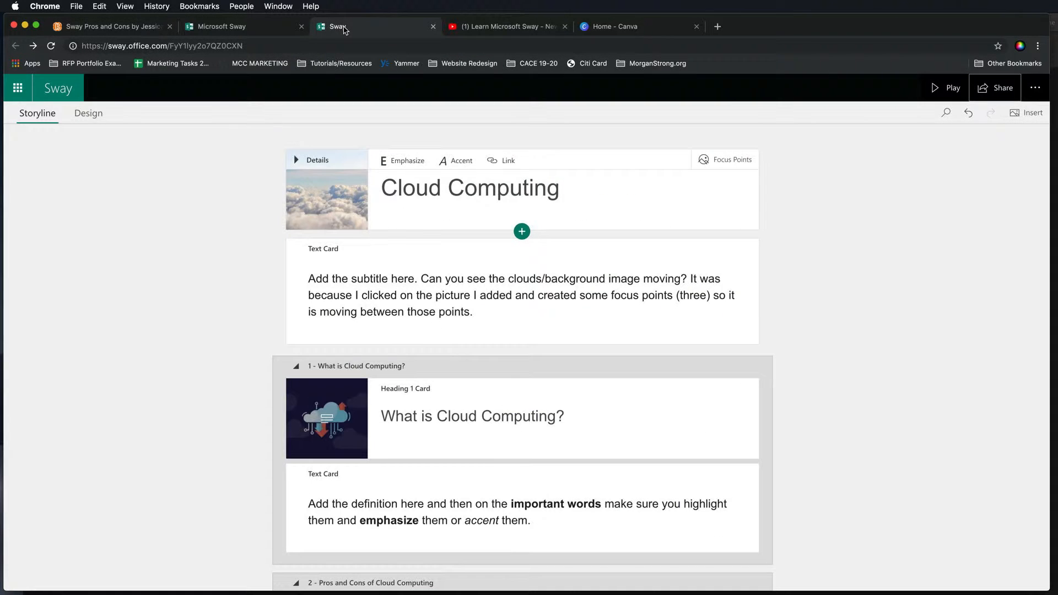
pyautogui.click(1006, 101)
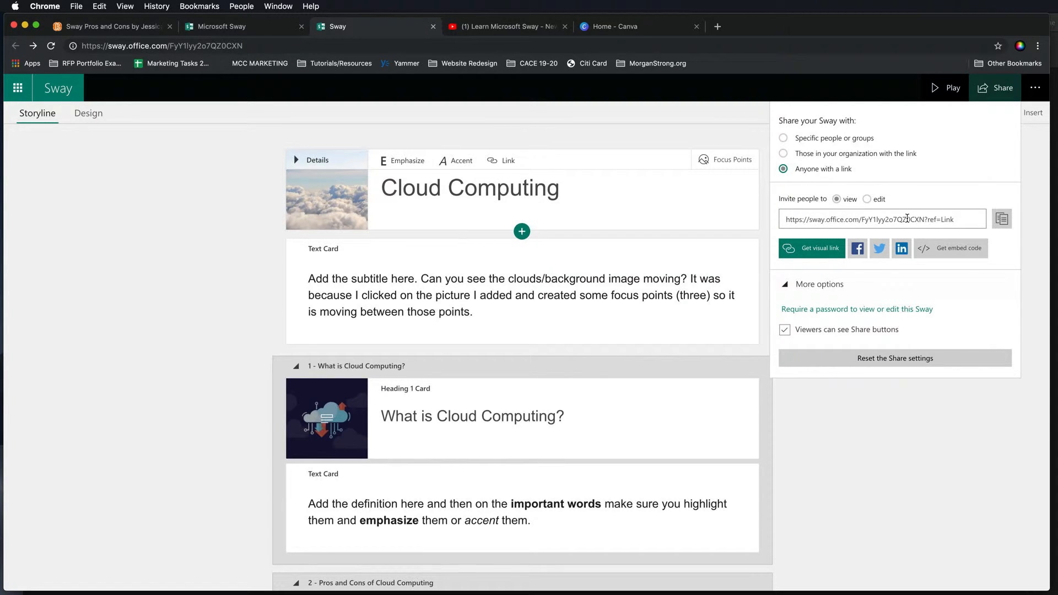
pyautogui.click(814, 248)
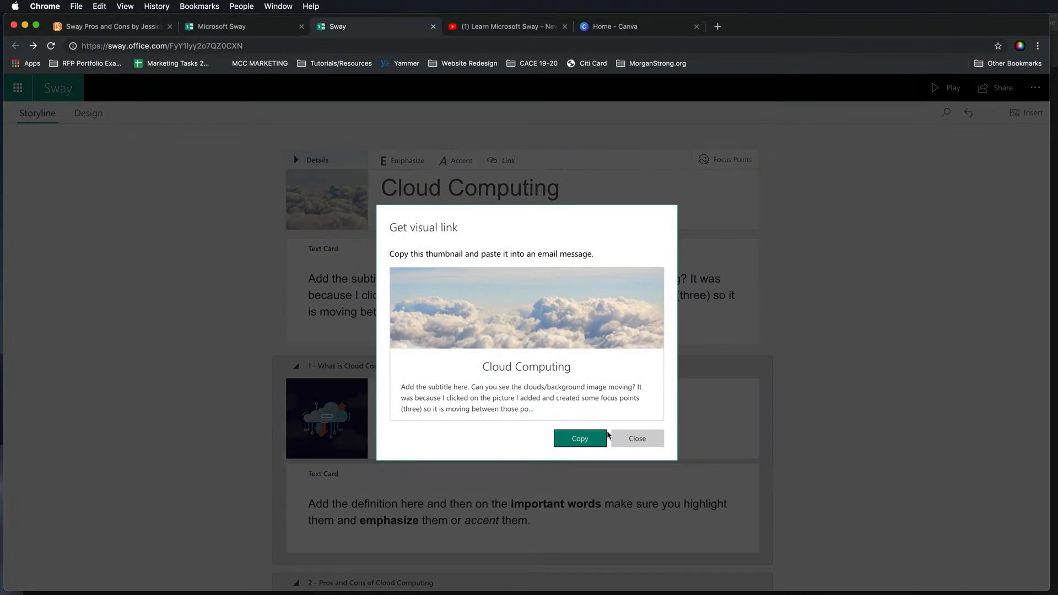
pyautogui.click(599, 440)
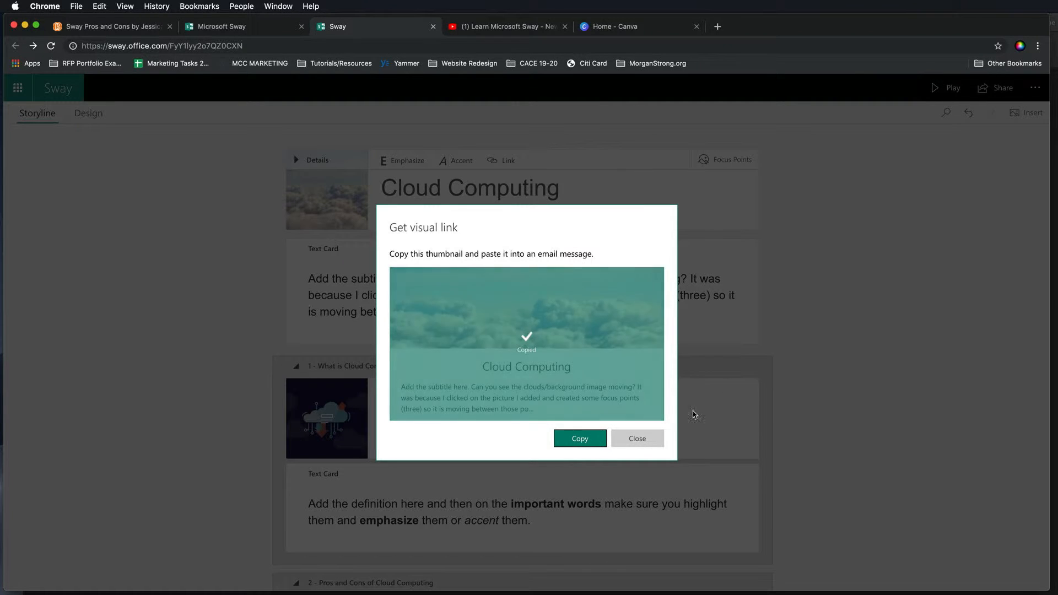
pyautogui.click(637, 439)
# - Reopen the Share options, select the share link, and view the embed code before closing it
pyautogui.click(985, 98)
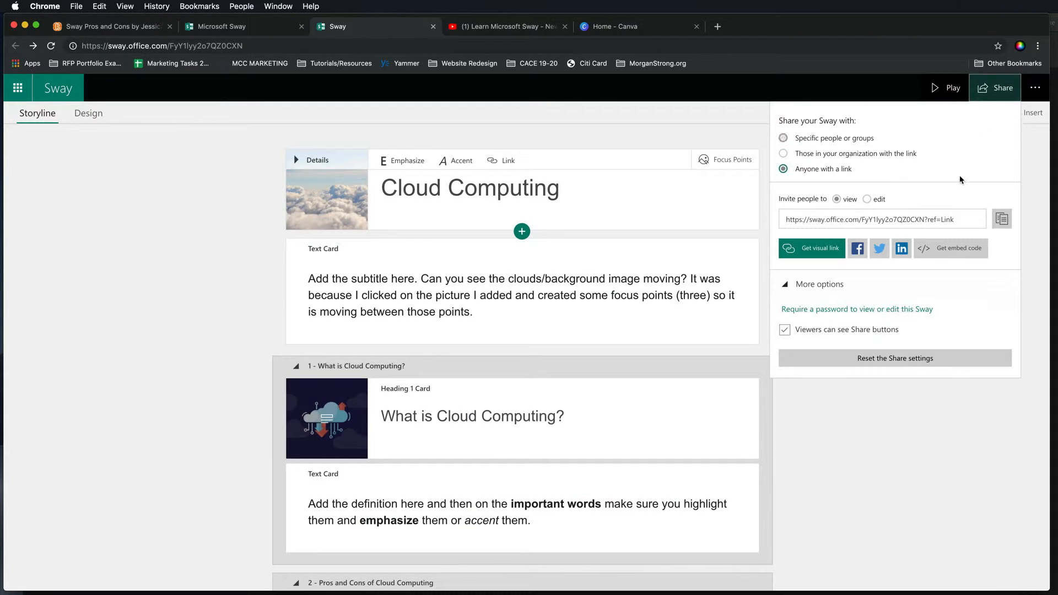
pyautogui.click(908, 219)
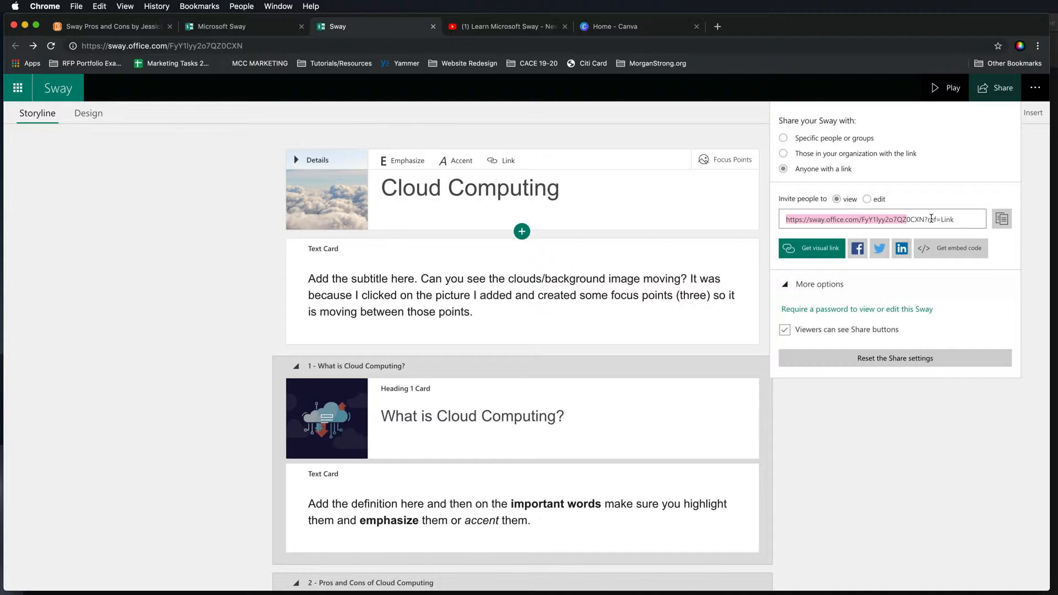
pyautogui.click(953, 248)
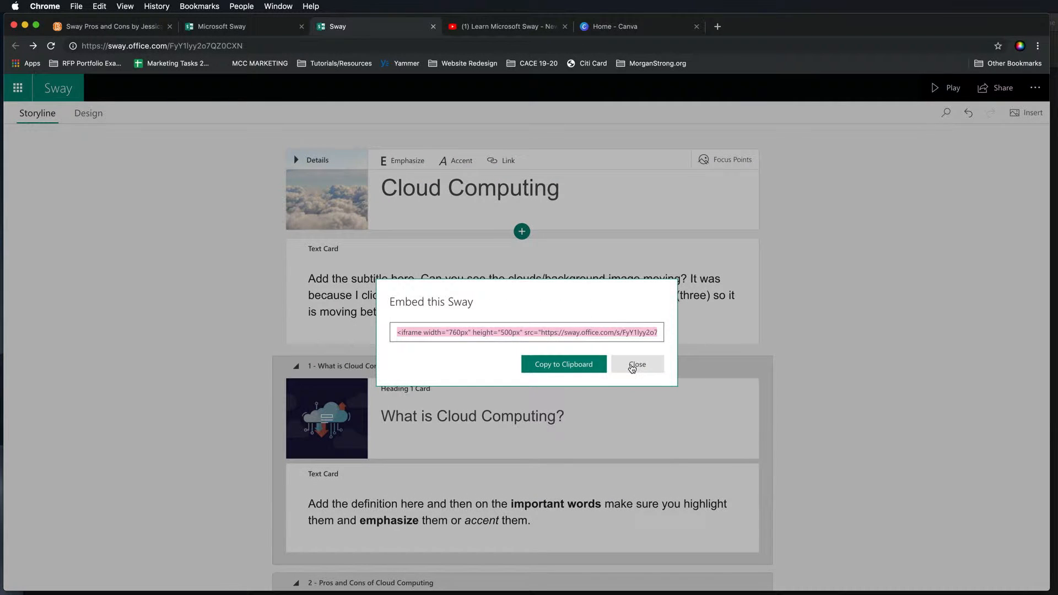
pyautogui.click(634, 366)
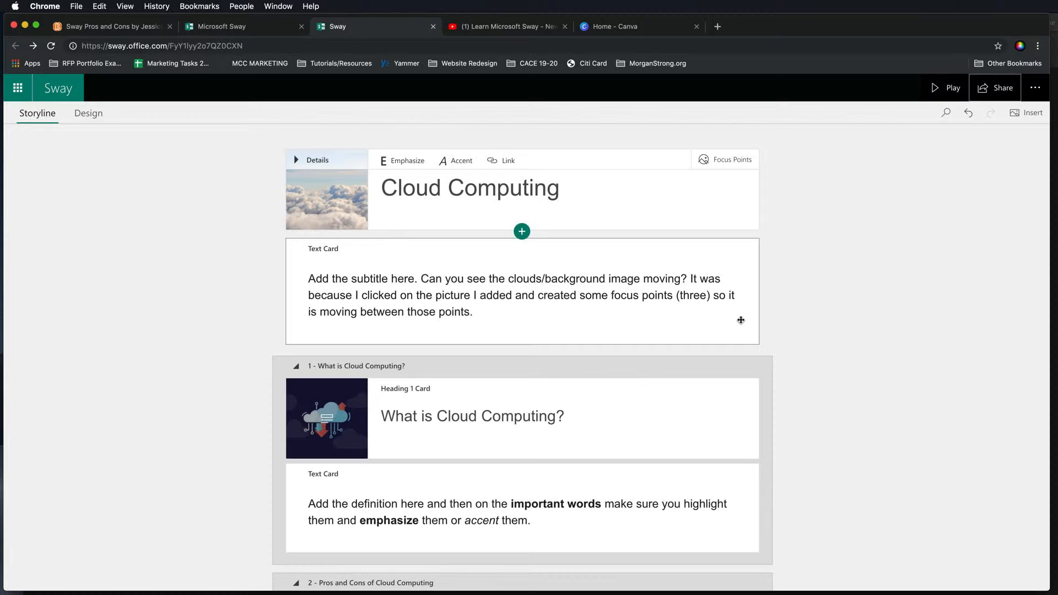
# - Return to the Sway home page, open the Cloud Computing Sway, and review its storyline cards
pyautogui.click(60, 88)
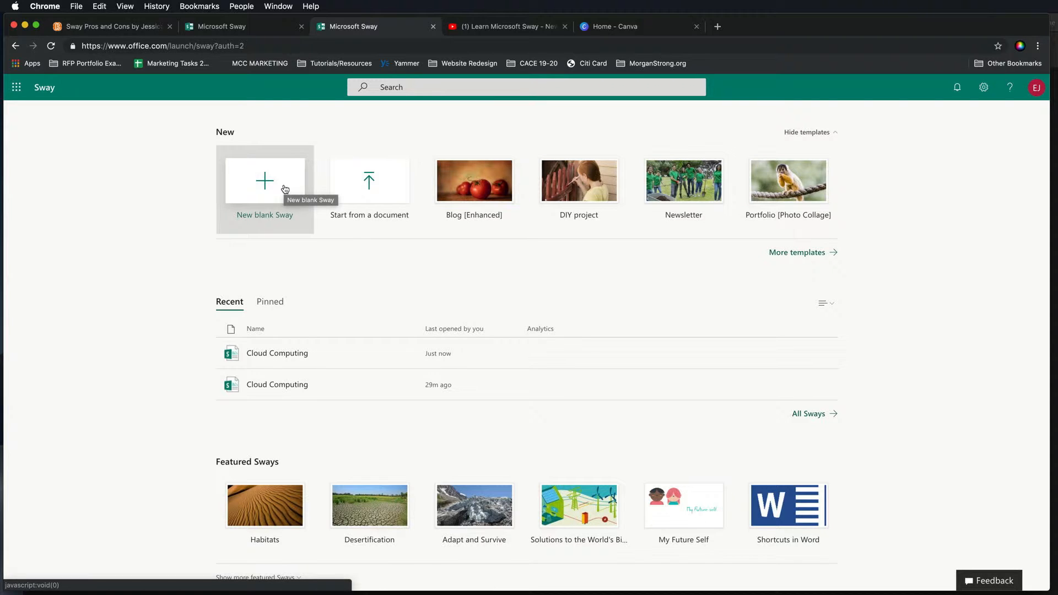
pyautogui.click(322, 365)
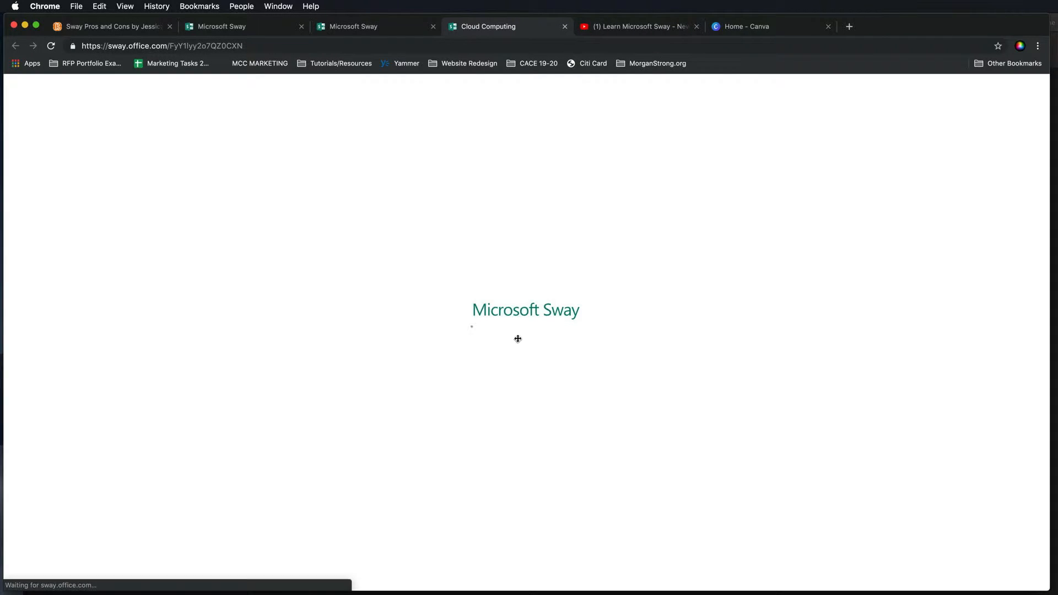
pyautogui.scroll(-3, 601, 322)
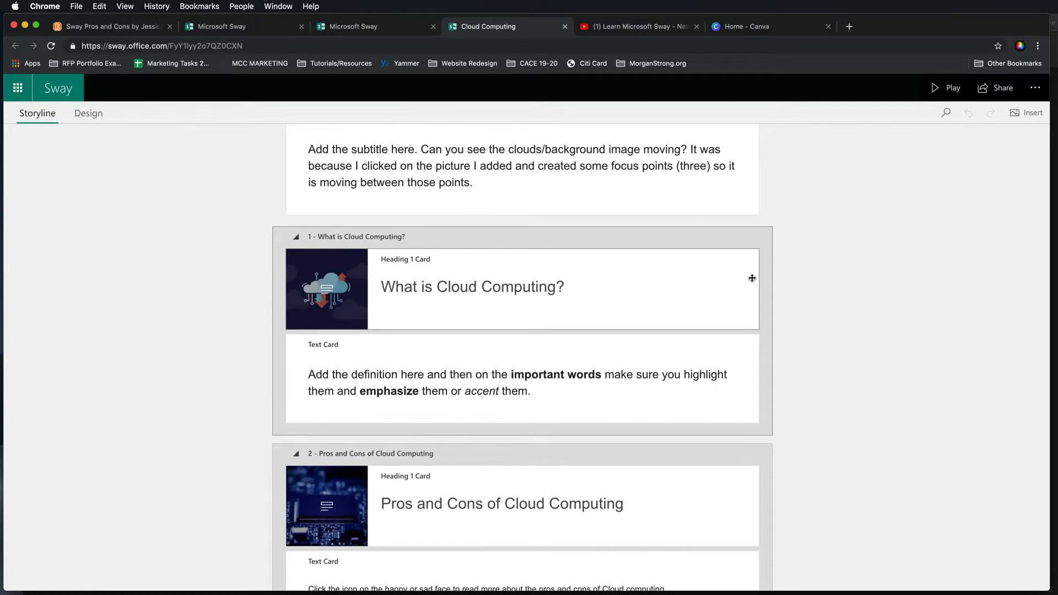
pyautogui.scroll(-15, 753, 277)
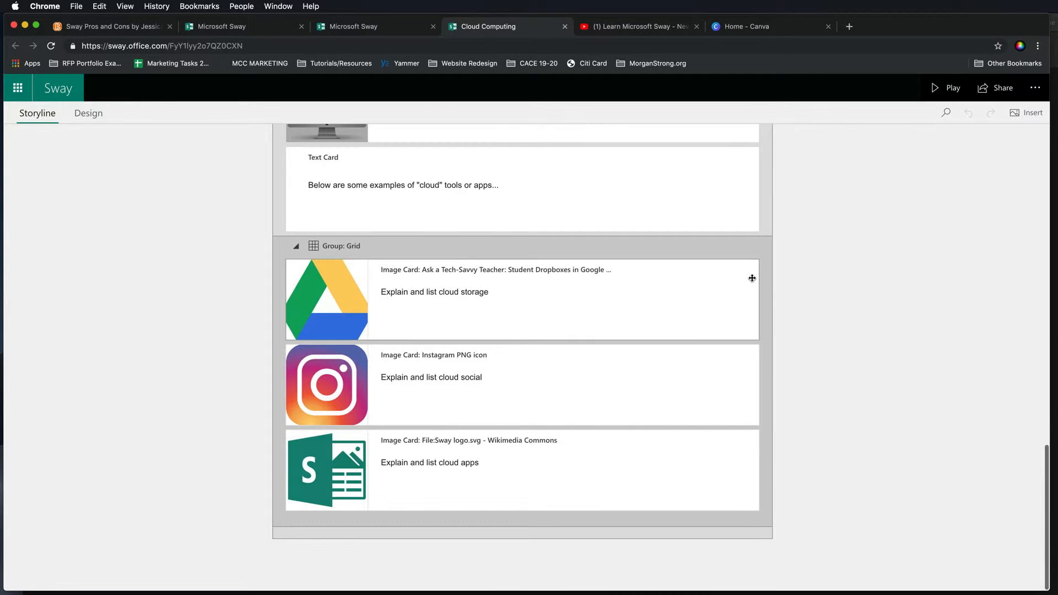
pyautogui.scroll(2, 511, 229)
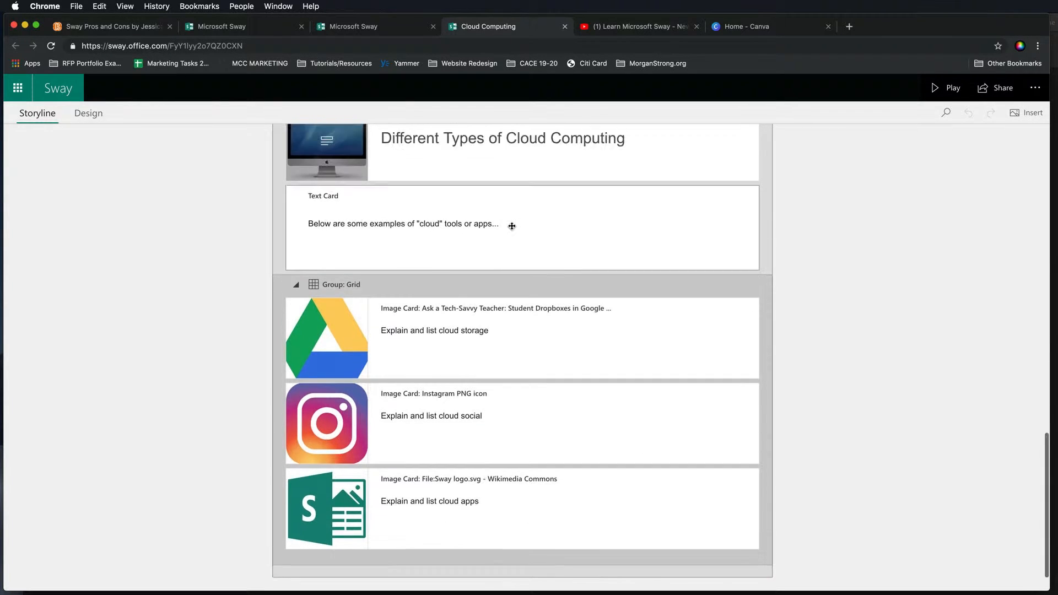
pyautogui.scroll(6, 512, 231)
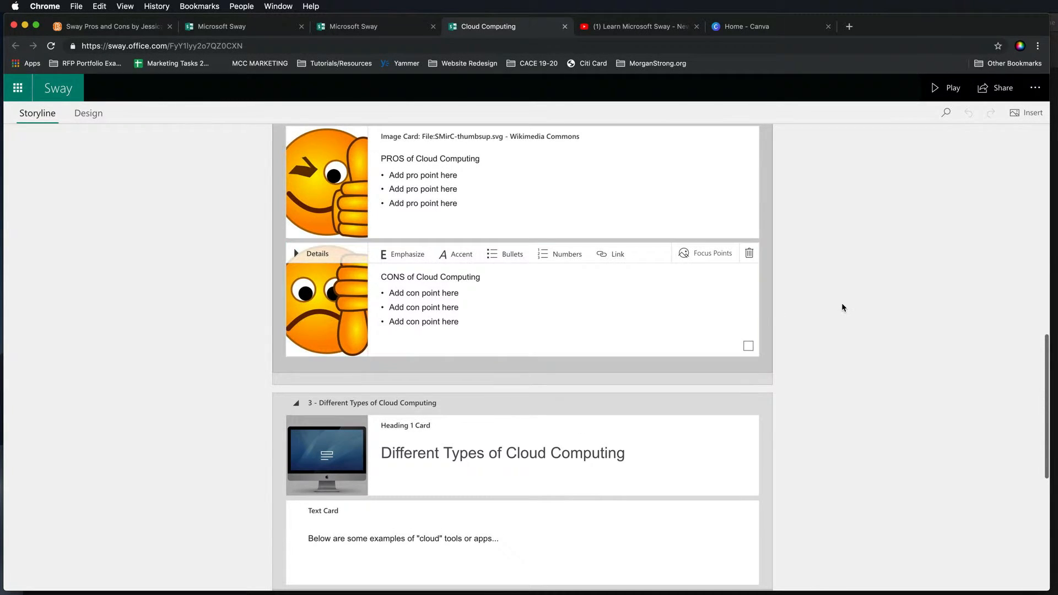
pyautogui.scroll(12, 842, 307)
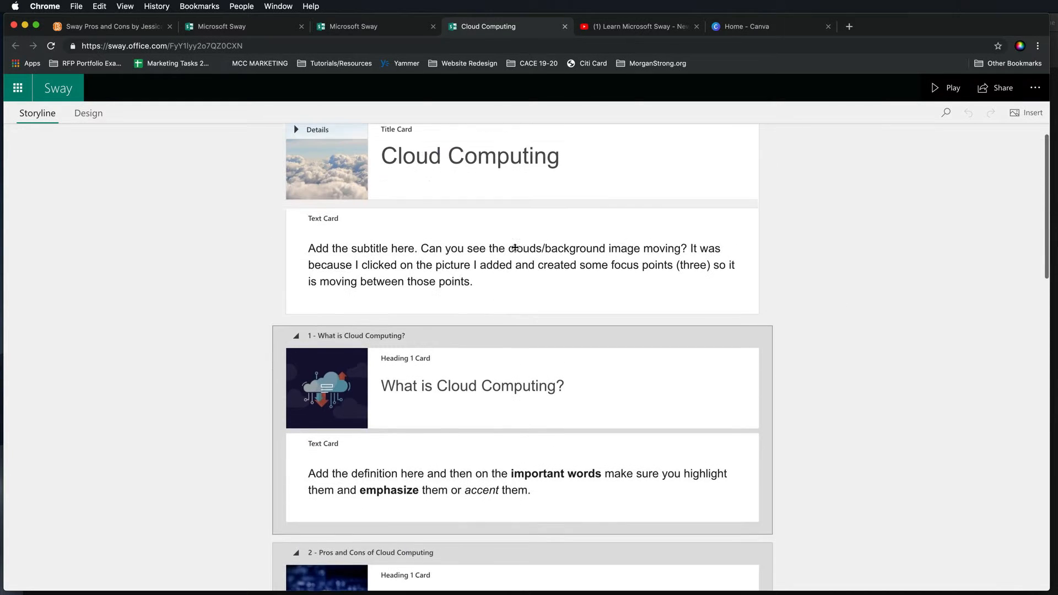
pyautogui.scroll(-20, 524, 378)
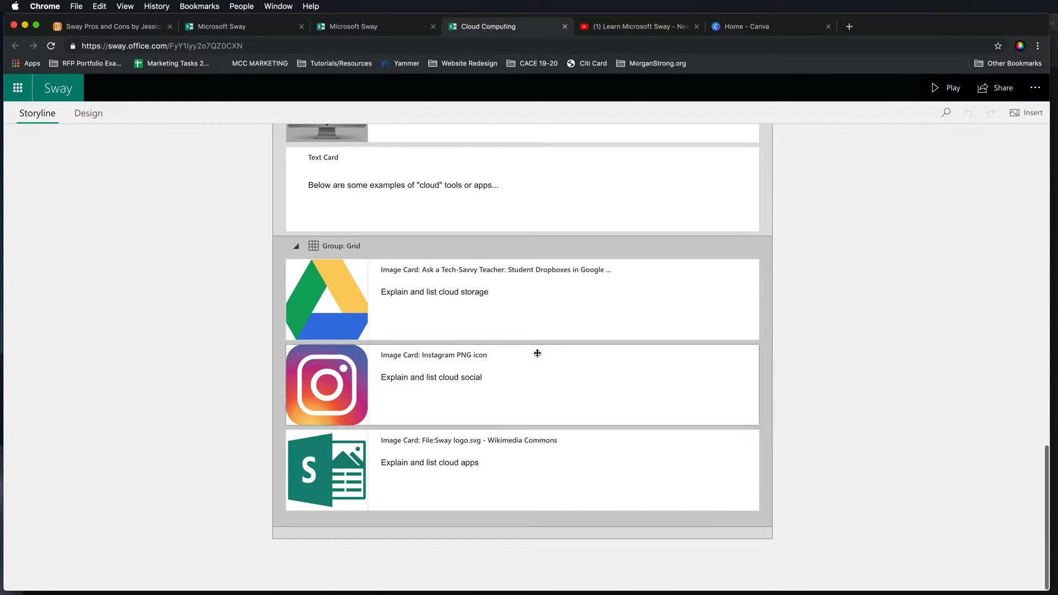
pyautogui.click(481, 467)
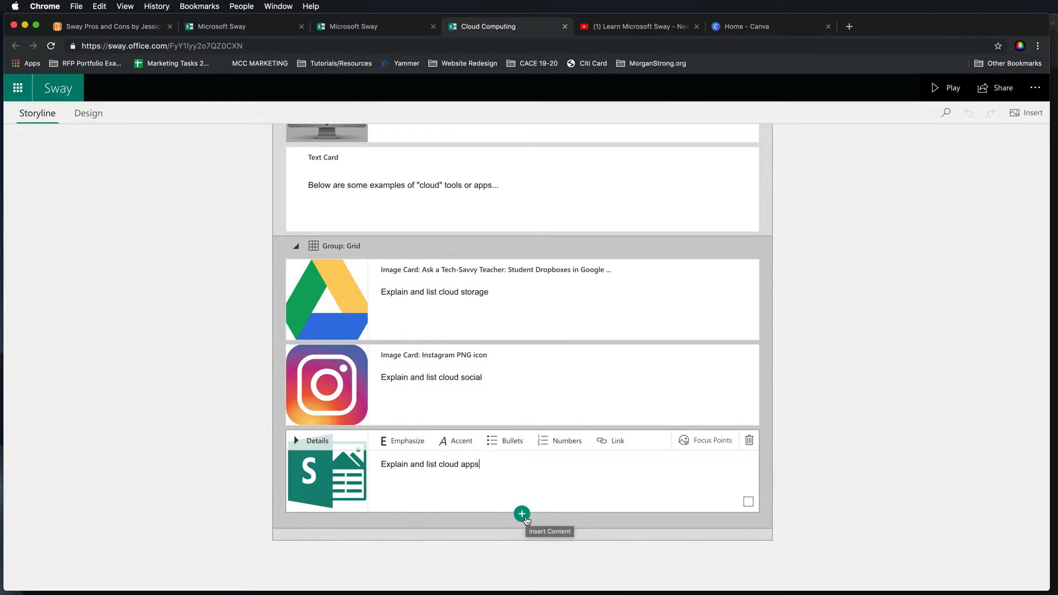
pyautogui.scroll(5, 526, 520)
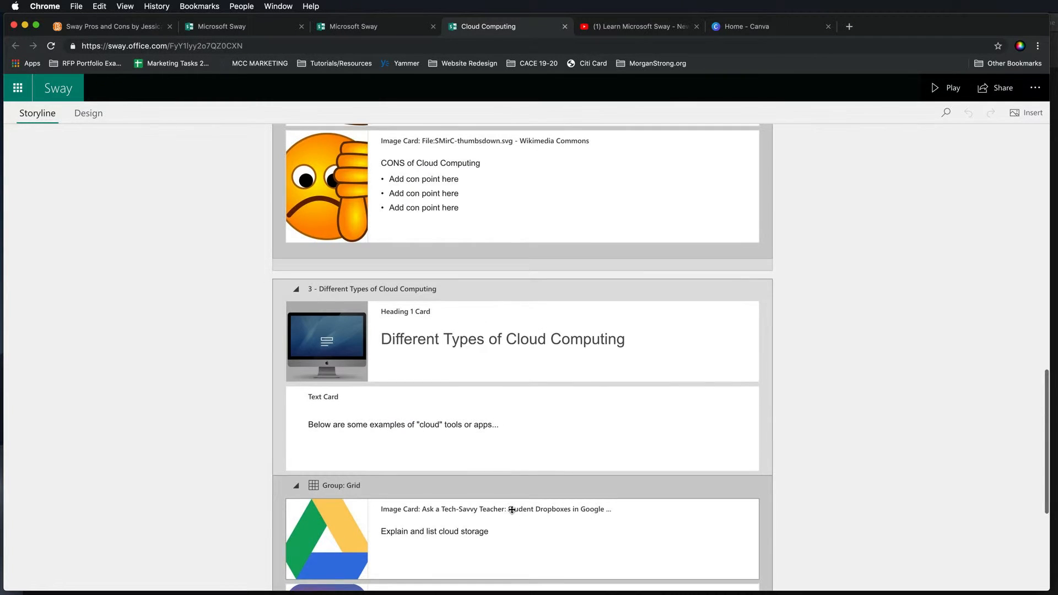
pyautogui.scroll(7, 347, 293)
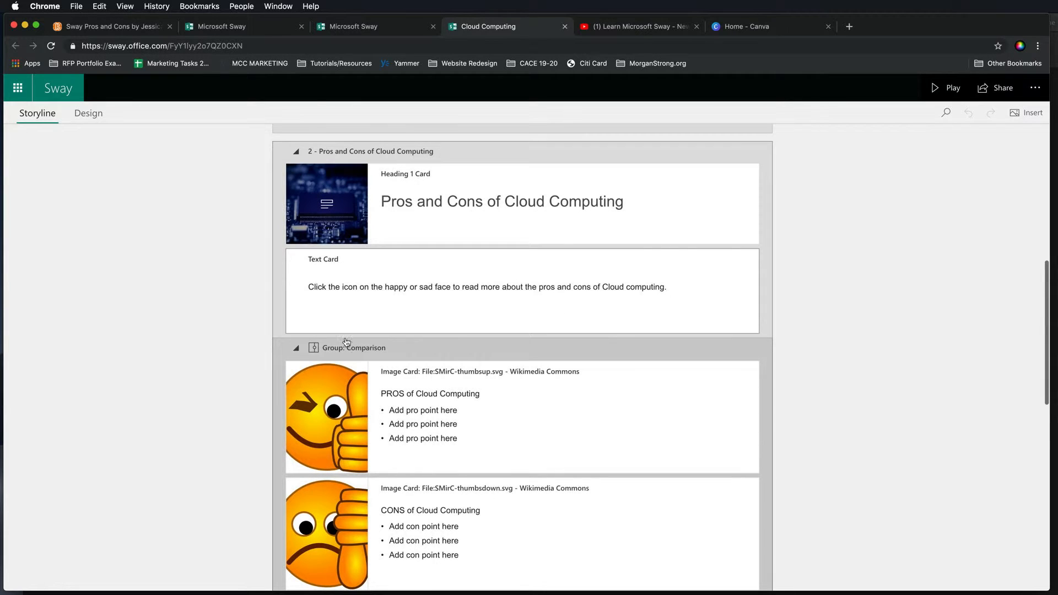
pyautogui.scroll(-10, 449, 288)
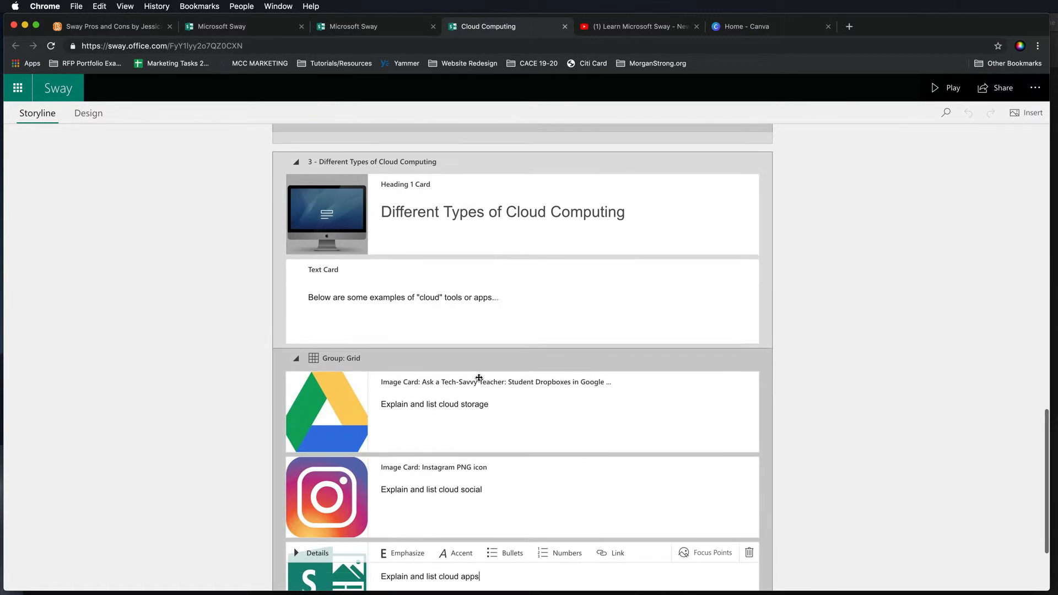
pyautogui.scroll(1, 477, 352)
pyautogui.scroll(2, 497, 335)
pyautogui.click(563, 203)
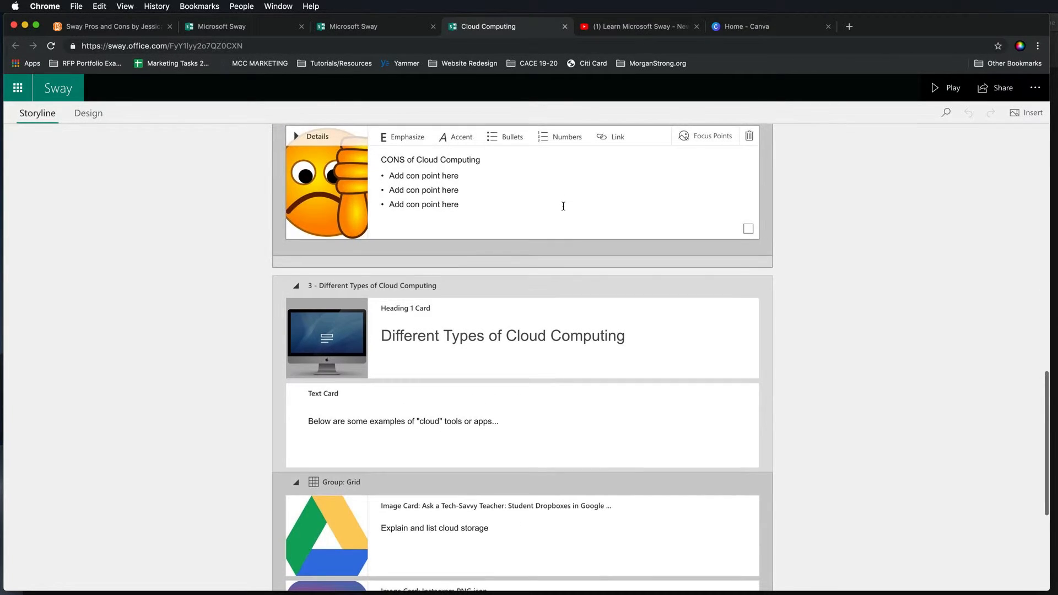
pyautogui.click(530, 261)
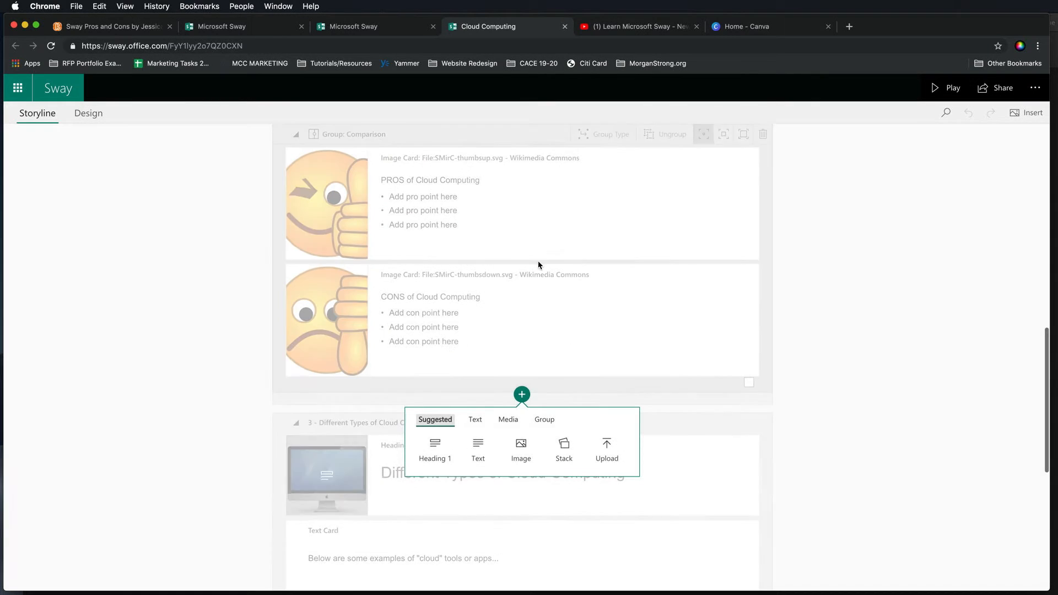
pyautogui.click(877, 416)
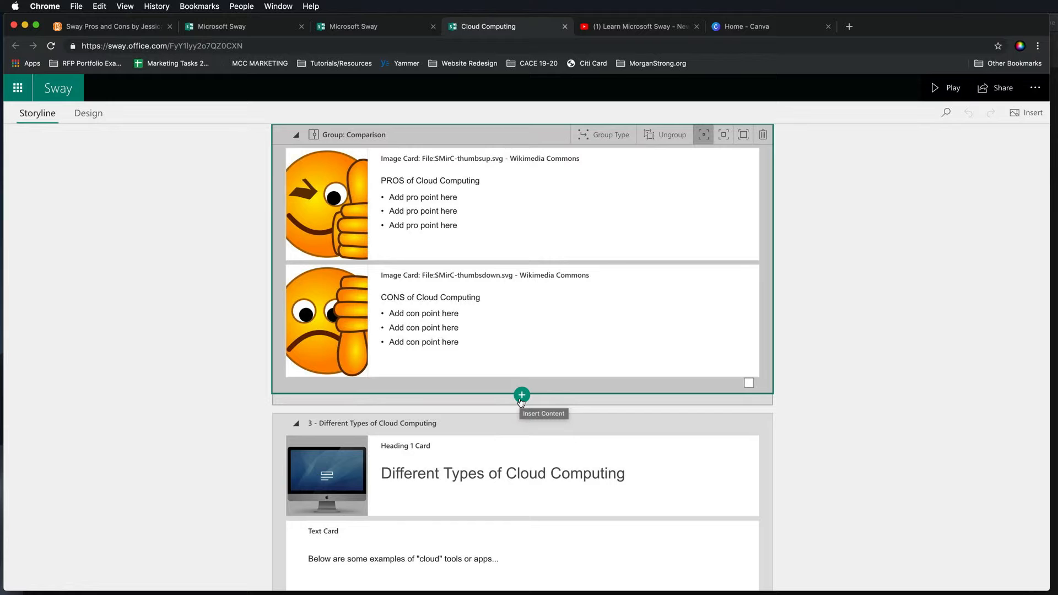
# - Insert a new Heading 1 section after the pros and cons comparison group and title it "Example"
pyautogui.click(522, 396)
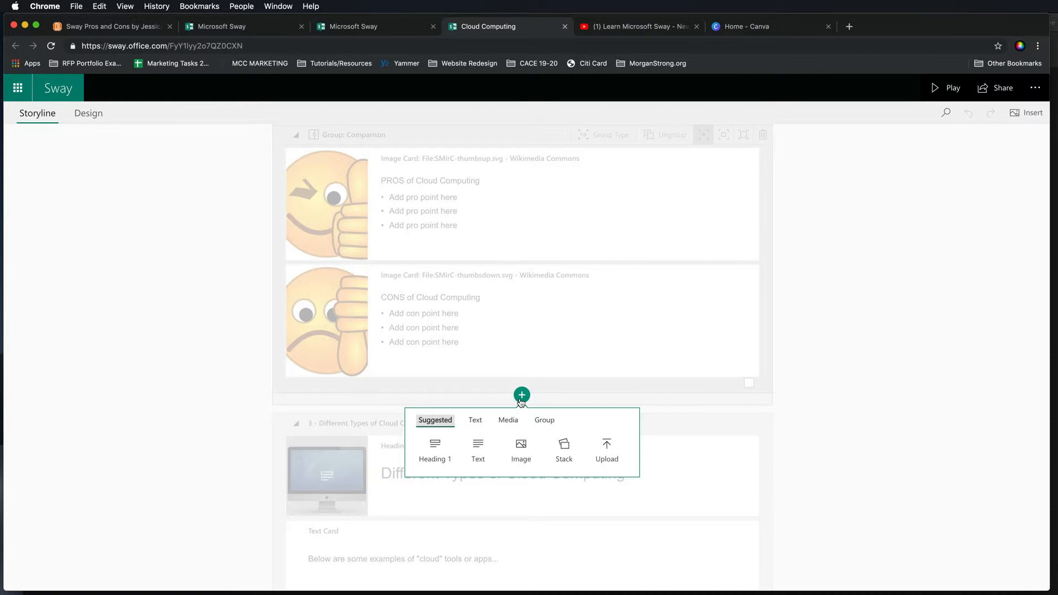
pyautogui.click(437, 454)
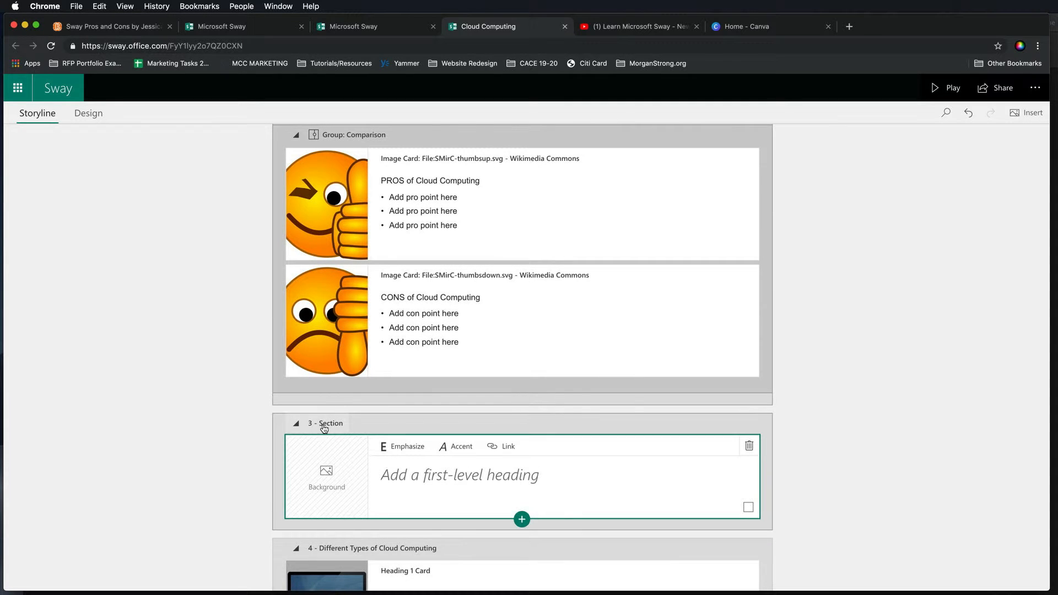
pyautogui.click(423, 481)
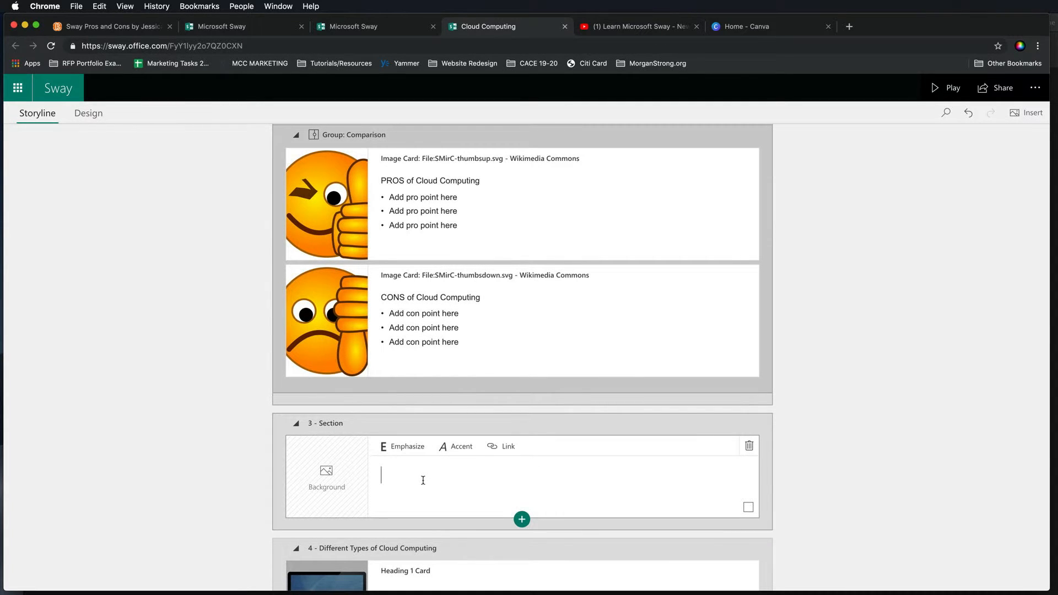
pyautogui.write('Example')
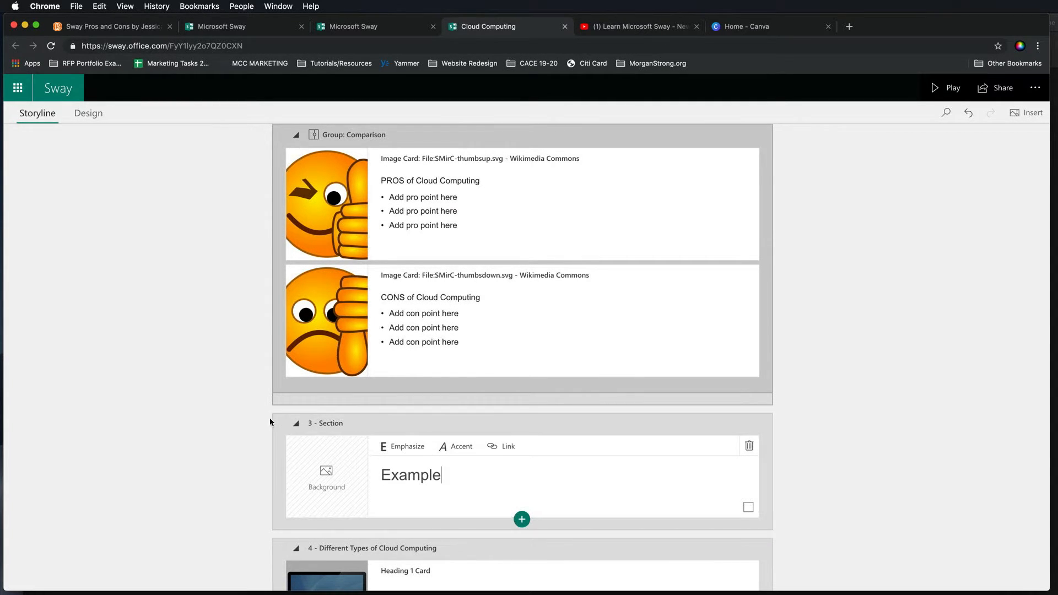
# - Add a text card reading "Definition" and a Slideshow group beneath the Example heading
pyautogui.click(516, 522)
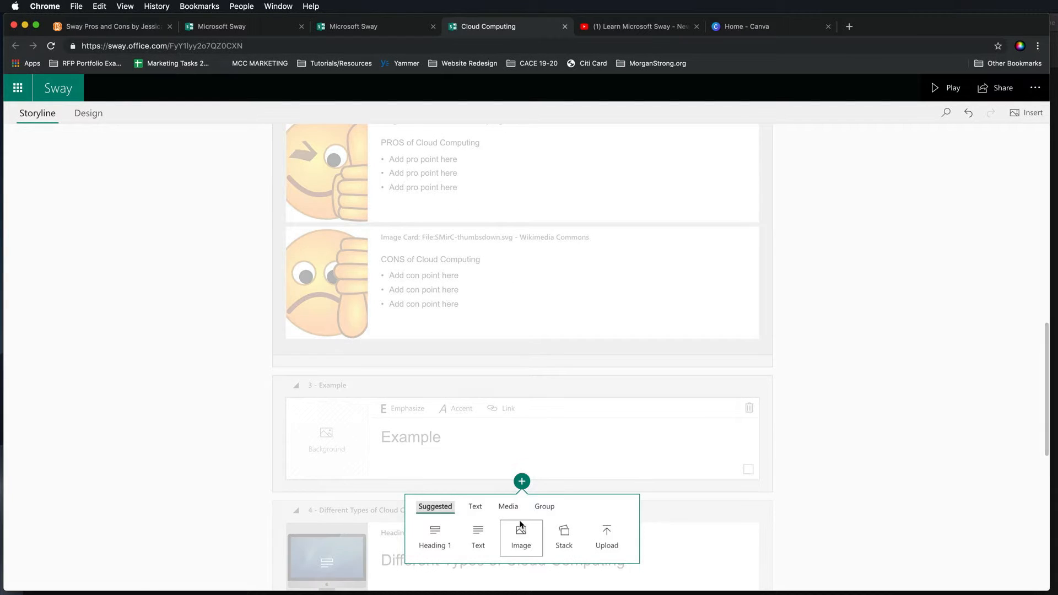
pyautogui.click(479, 536)
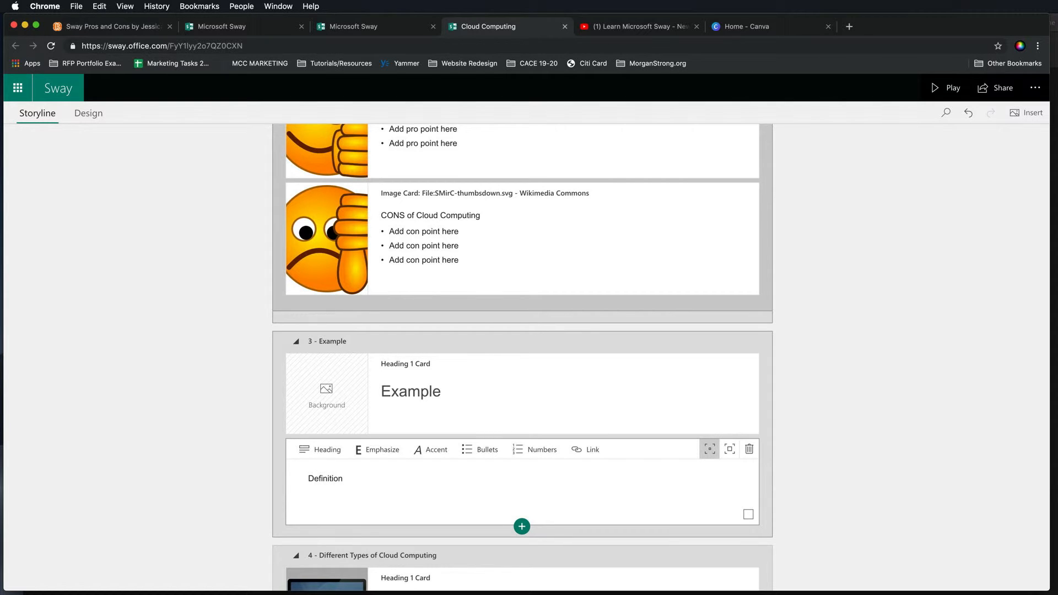
pyautogui.click(521, 526)
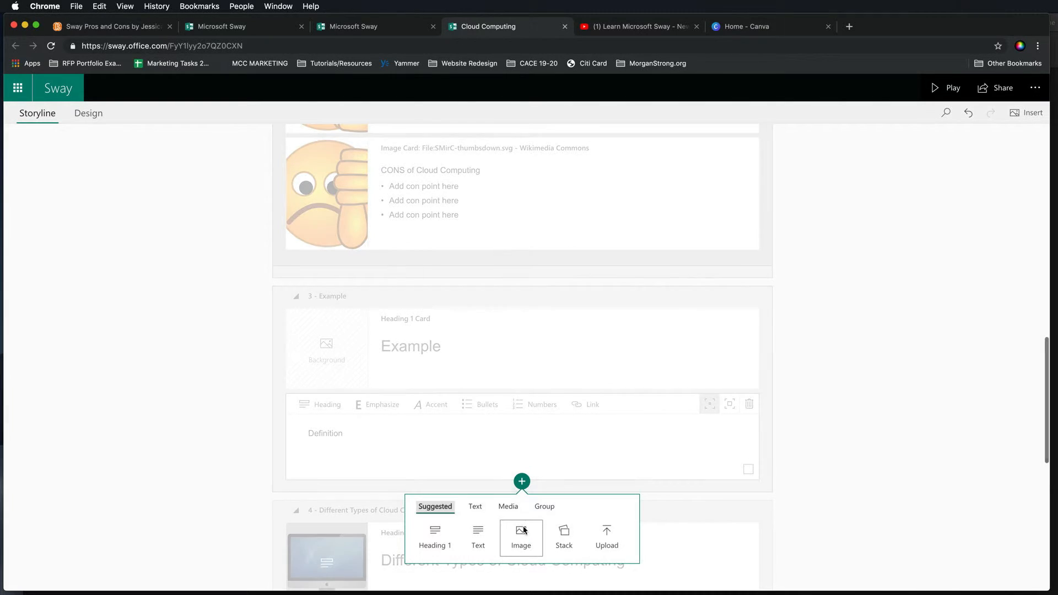
pyautogui.click(545, 506)
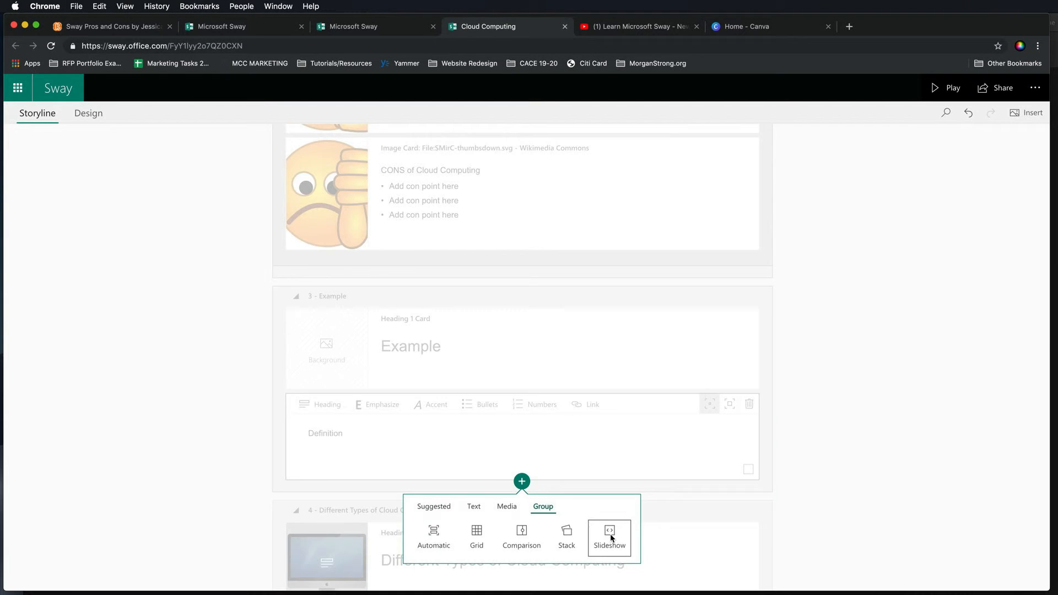
pyautogui.click(610, 534)
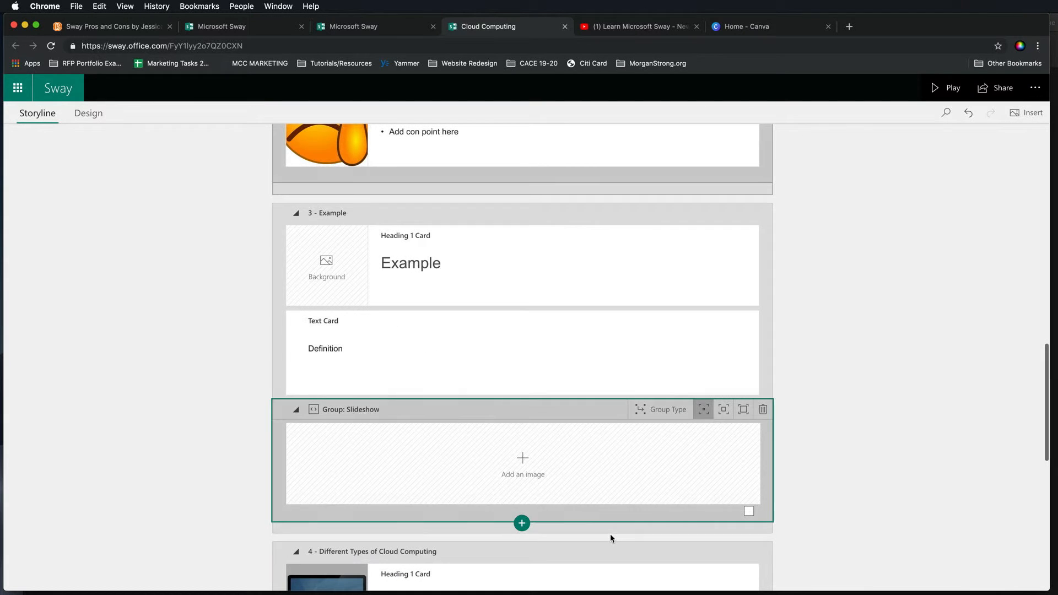
# - Search Creative Commons images for "computer" and place one into the slideshow's first image card
pyautogui.click(515, 477)
pyautogui.click(499, 462)
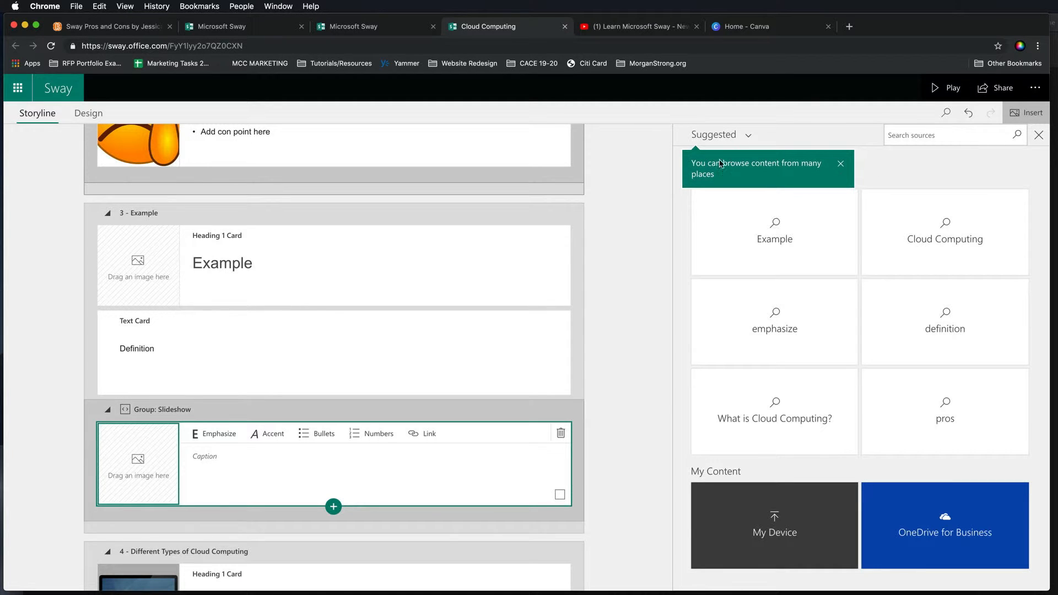
pyautogui.click(717, 135)
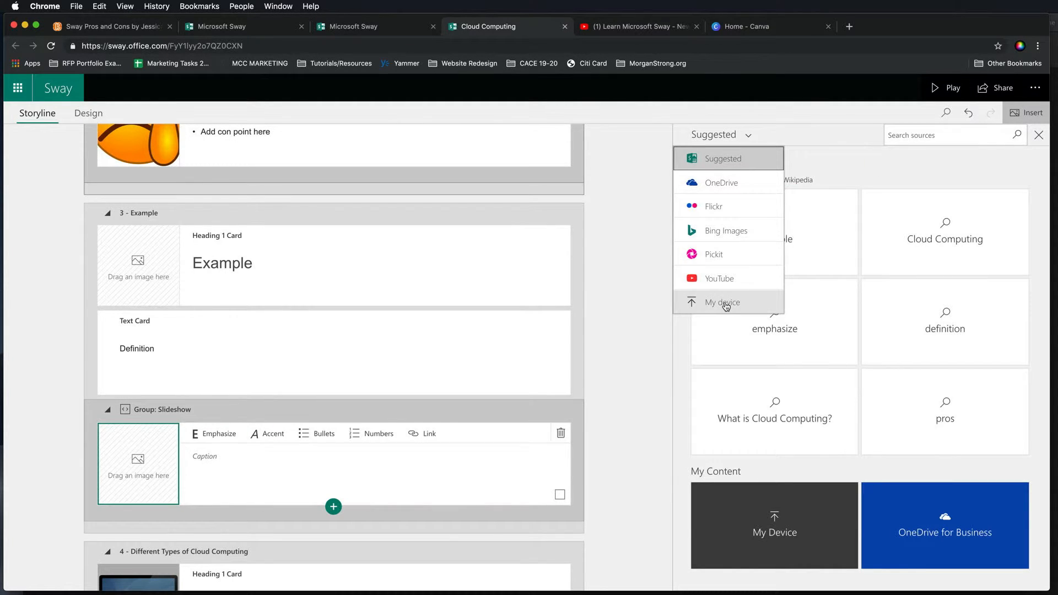
pyautogui.click(910, 136)
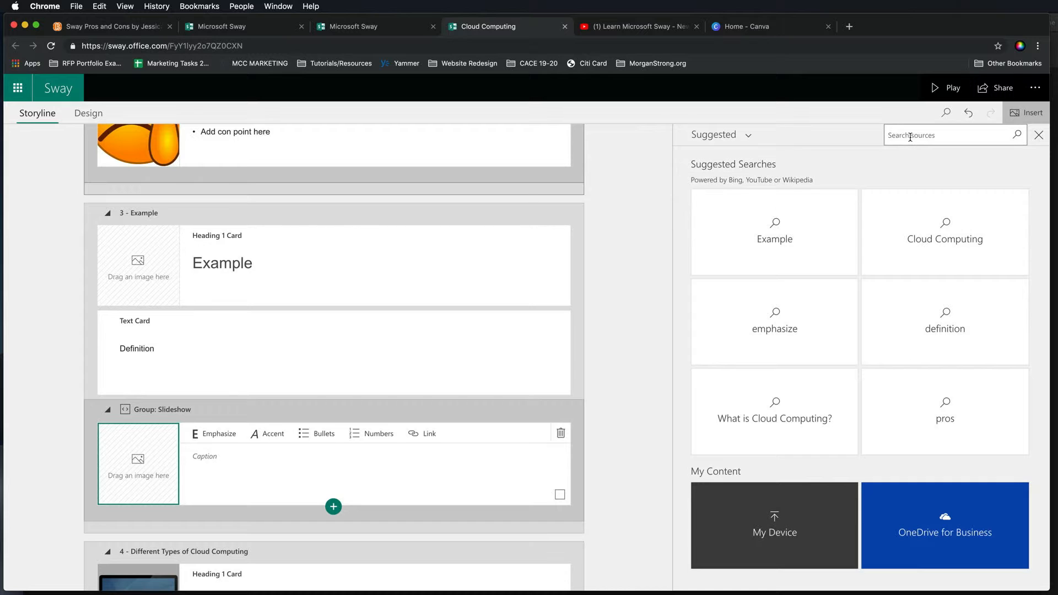
pyautogui.write('colputer')
pyautogui.press('Return')
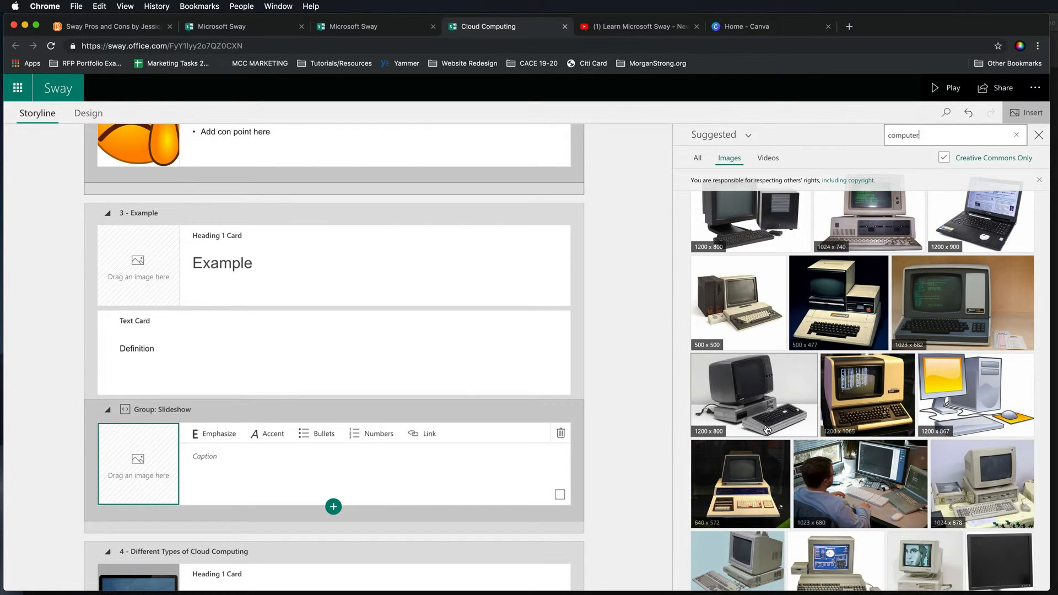
pyautogui.scroll(-5, 767, 428)
pyautogui.scroll(5, 767, 427)
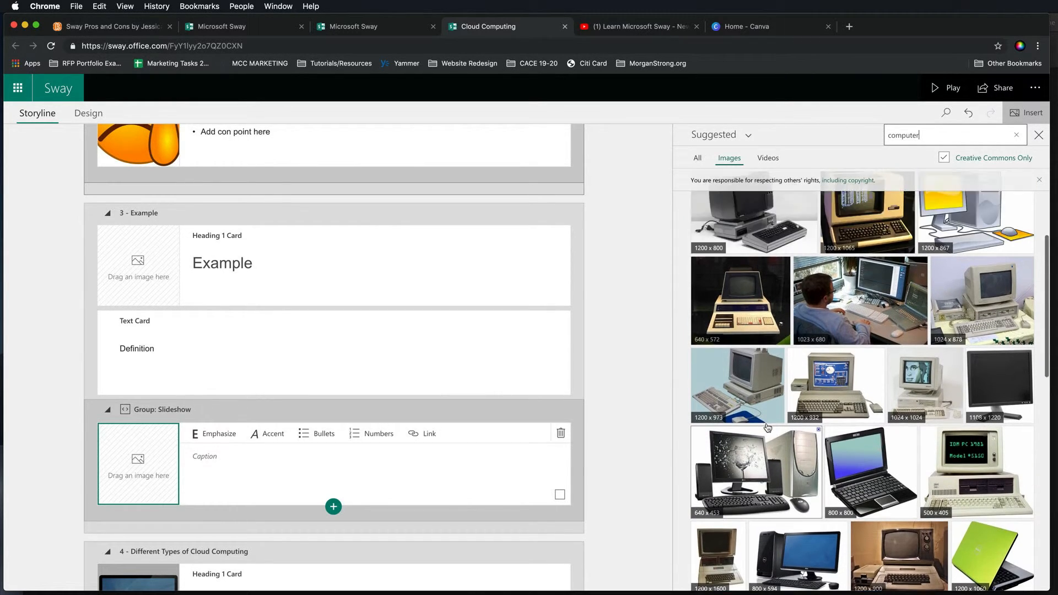
pyautogui.moveTo(738, 301); pyautogui.dragTo(700, 325)
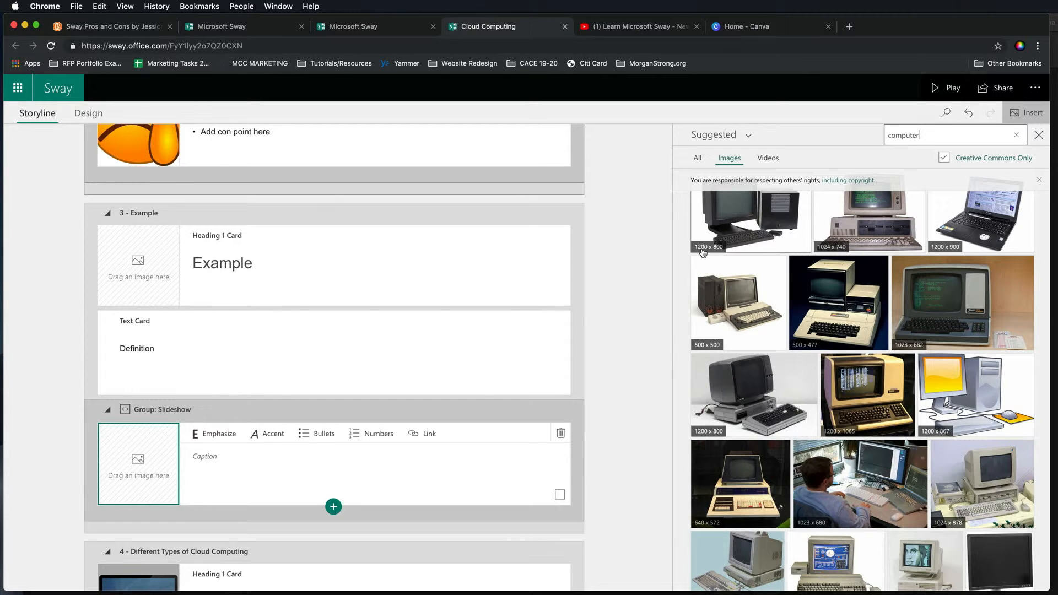
pyautogui.moveTo(728, 223); pyautogui.dragTo(138, 480)
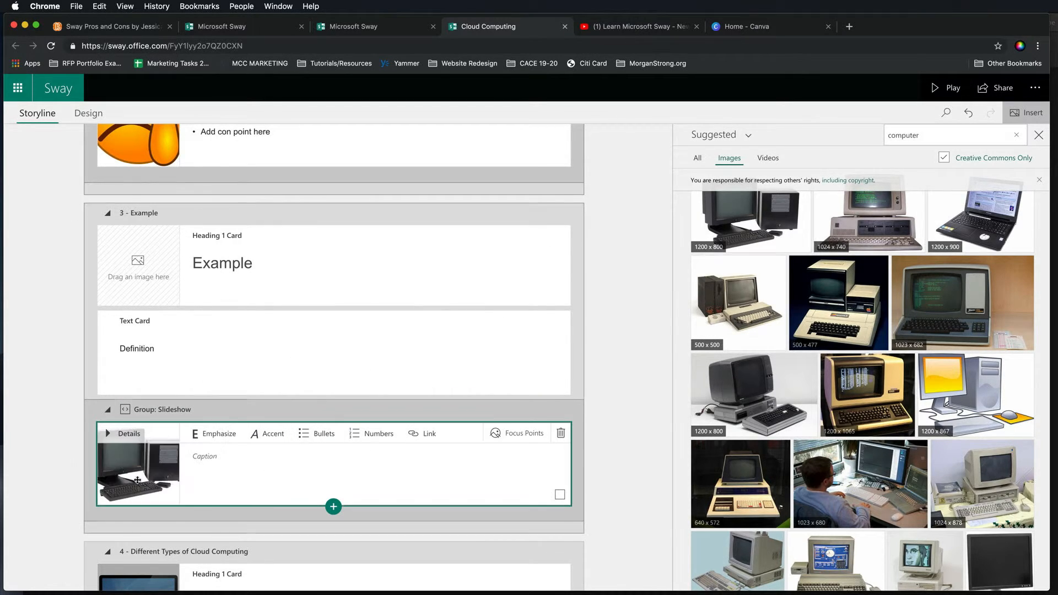
# - Add a second image card to the slideshow and fill it with another computer image from the results
pyautogui.click(236, 467)
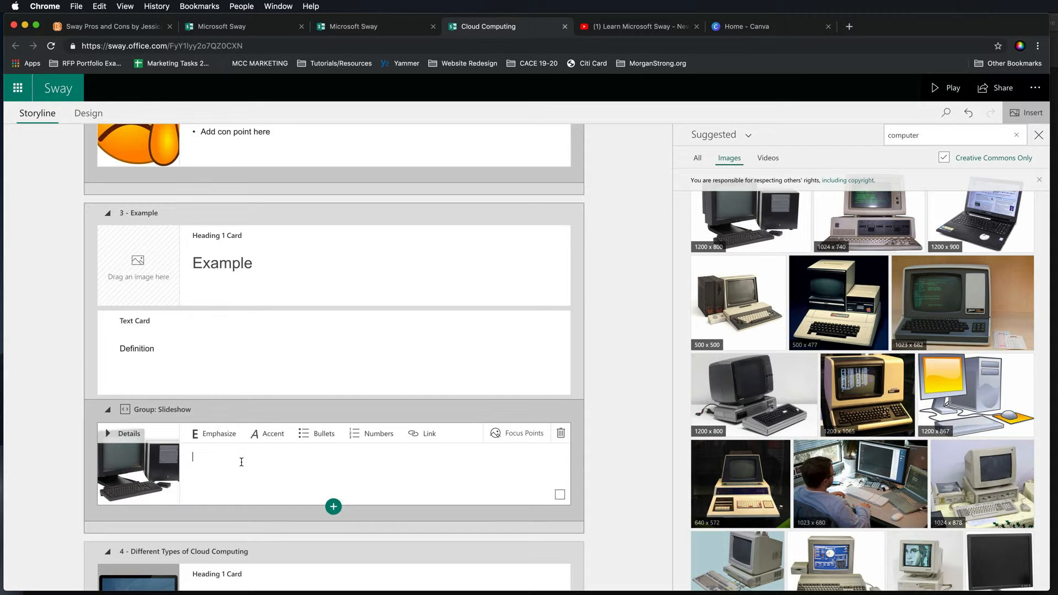
pyautogui.click(334, 507)
pyautogui.click(306, 541)
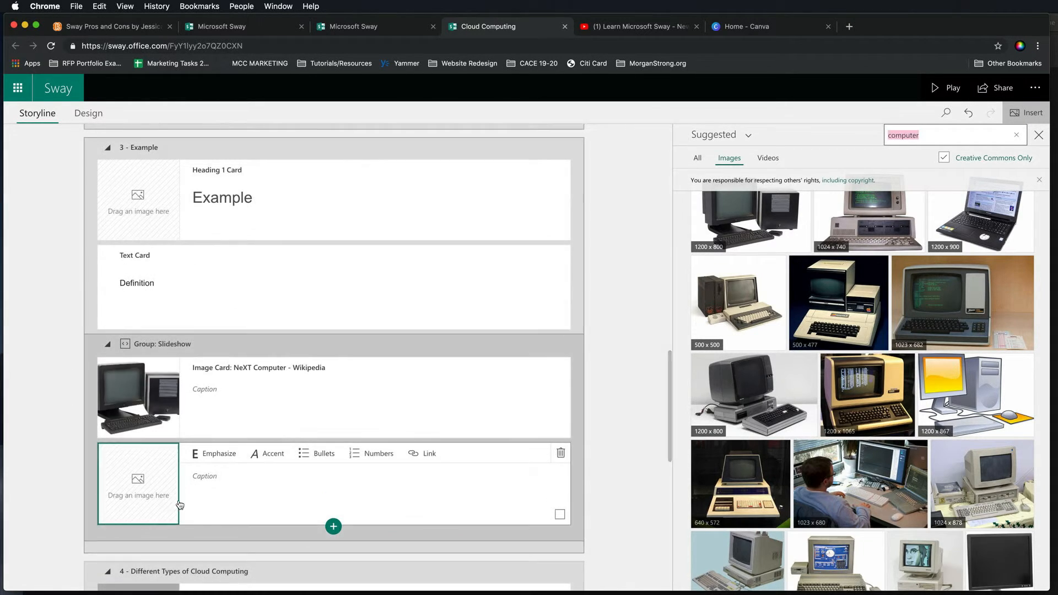
pyautogui.moveTo(780, 401); pyautogui.dragTo(169, 483)
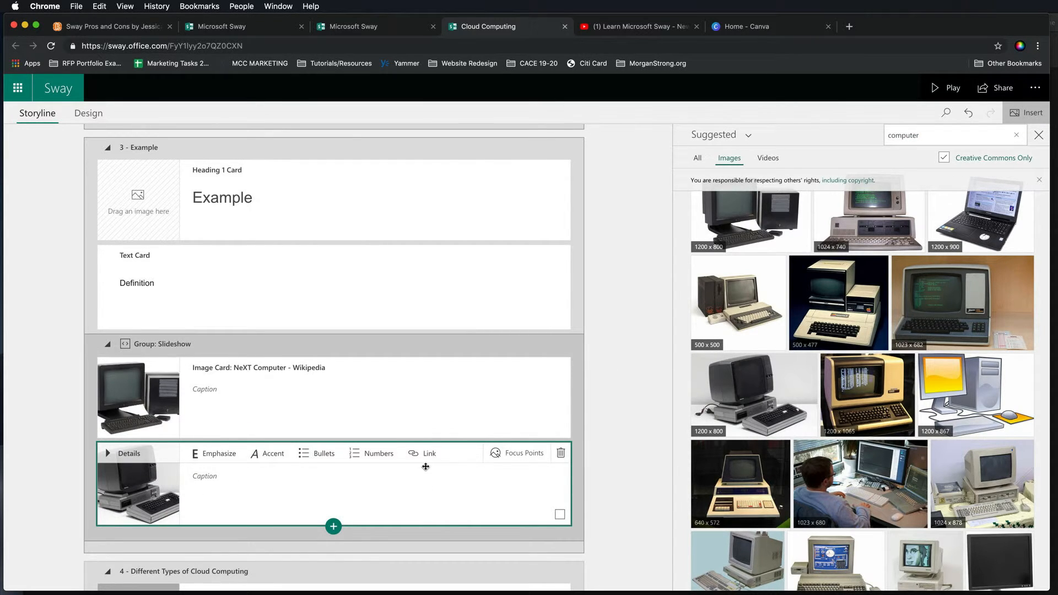
# - Preview the Sway in Play mode and return to editing
pyautogui.scroll(3, 426, 467)
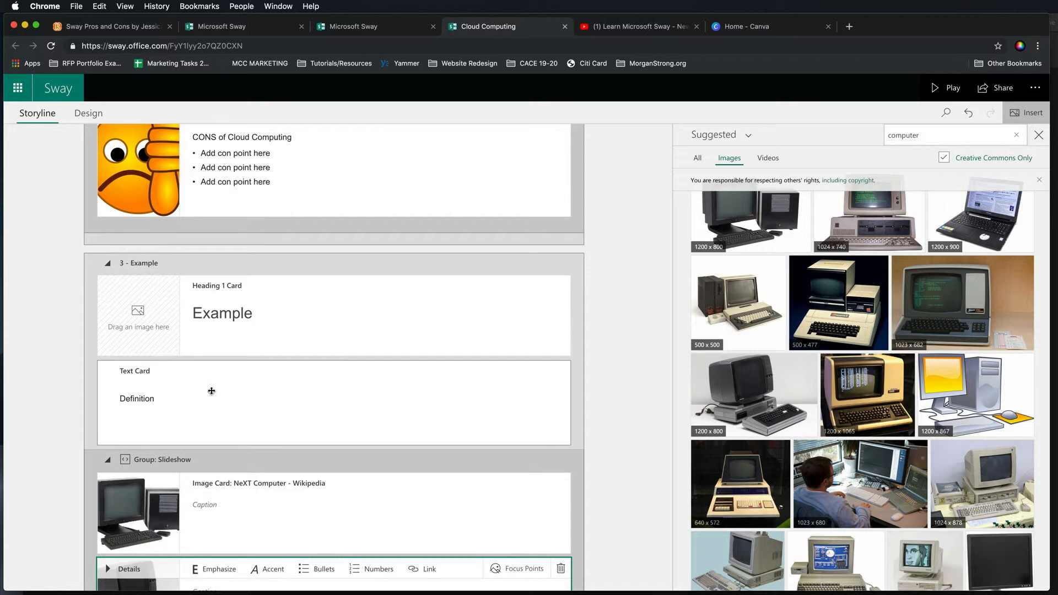
pyautogui.click(952, 88)
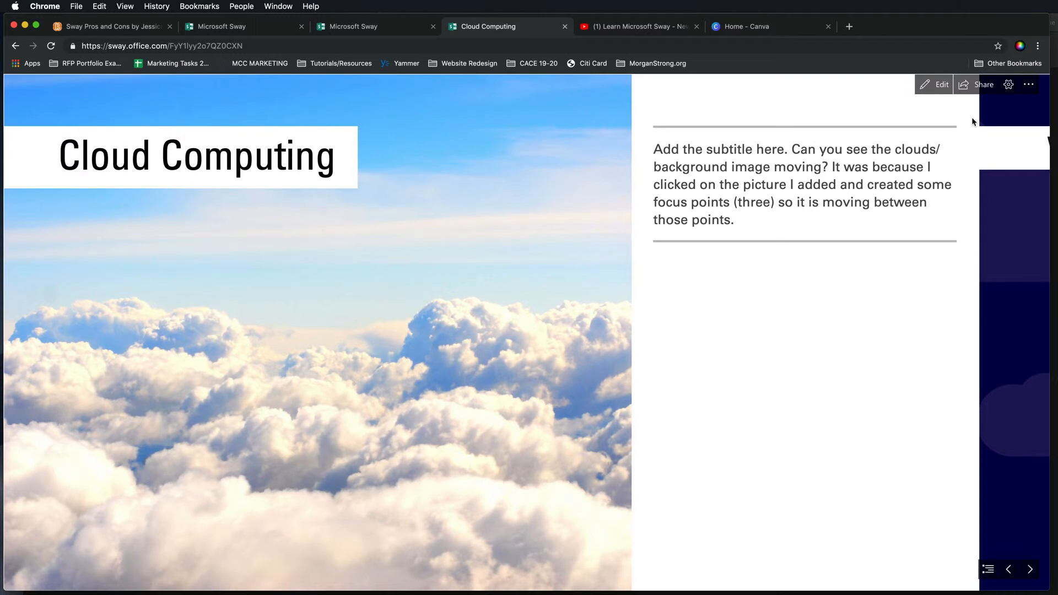
pyautogui.click(935, 84)
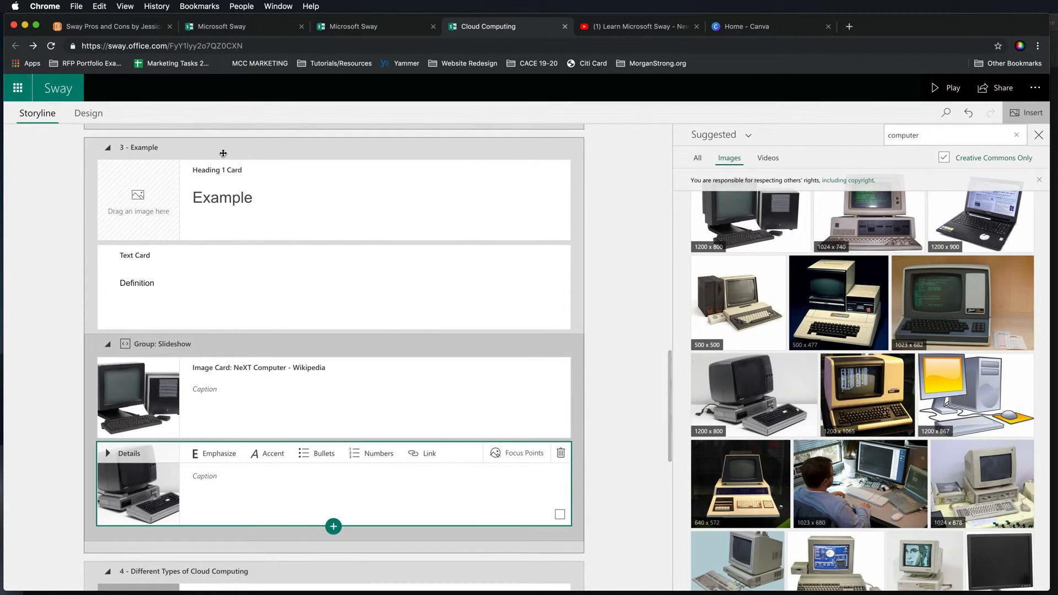
# - Open the Design view and browse the available Styles layouts and themes, then close the Styles pane
pyautogui.click(89, 113)
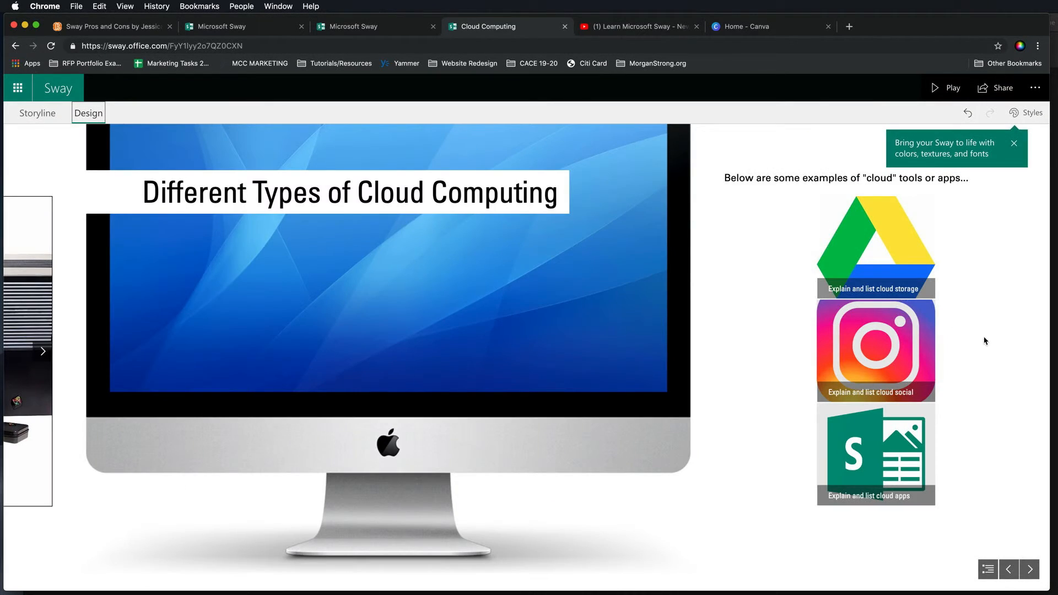
pyautogui.click(1027, 113)
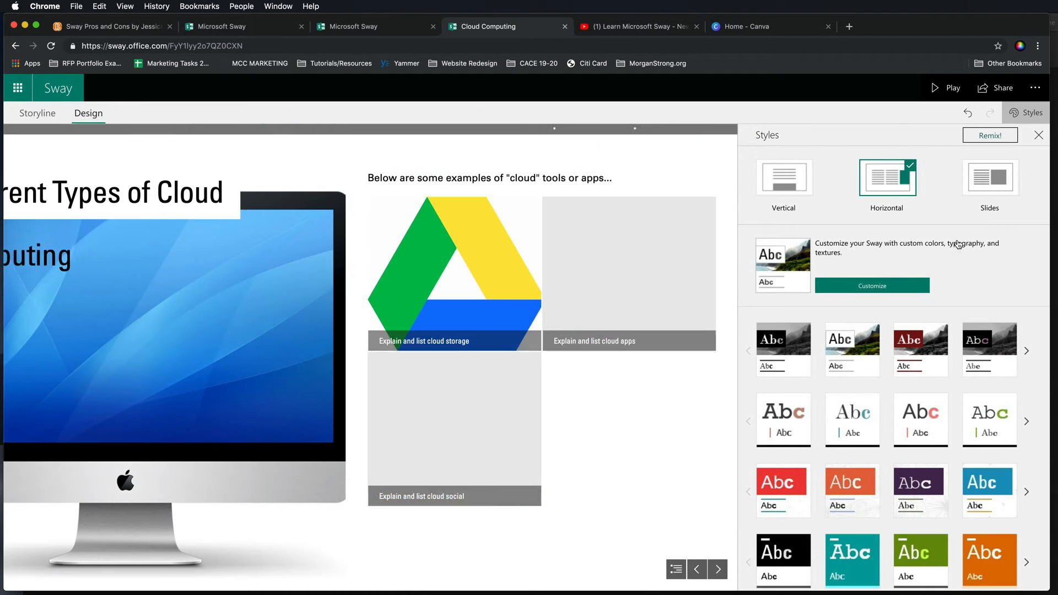
pyautogui.scroll(-2, 960, 384)
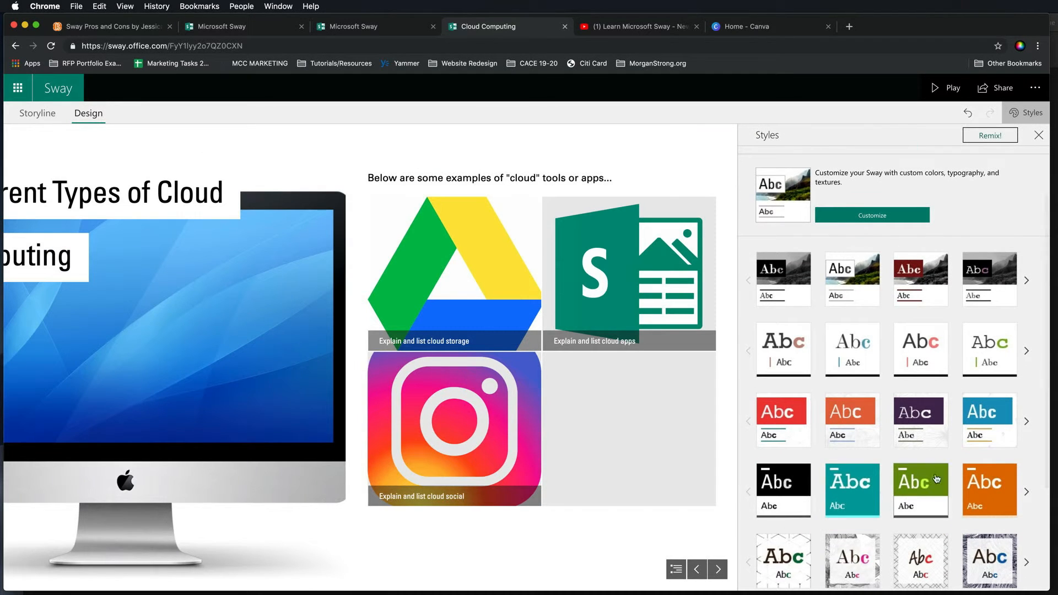
pyautogui.scroll(-1, 827, 458)
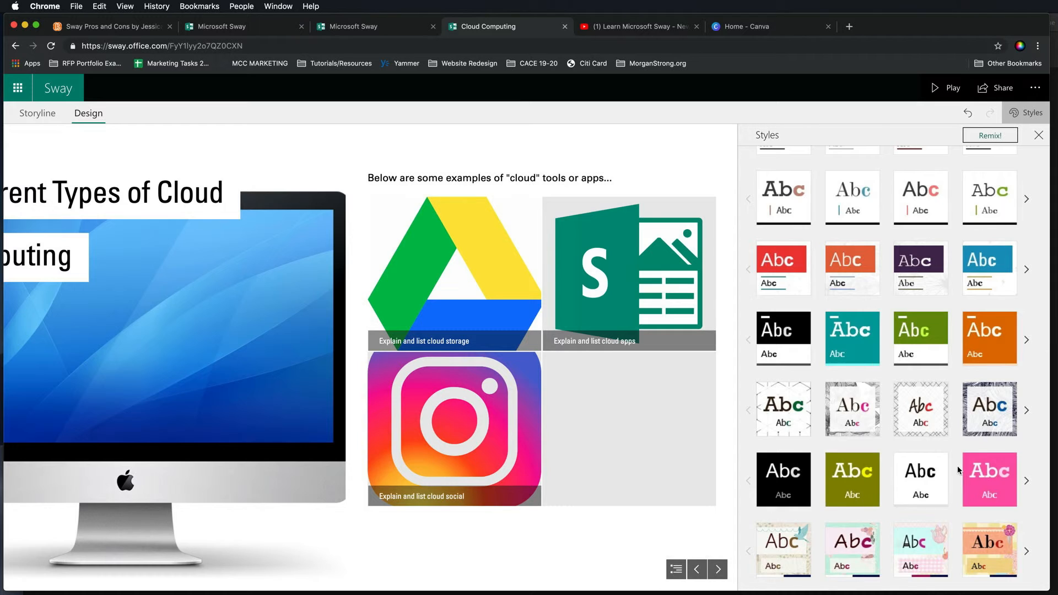
pyautogui.scroll(3, 959, 473)
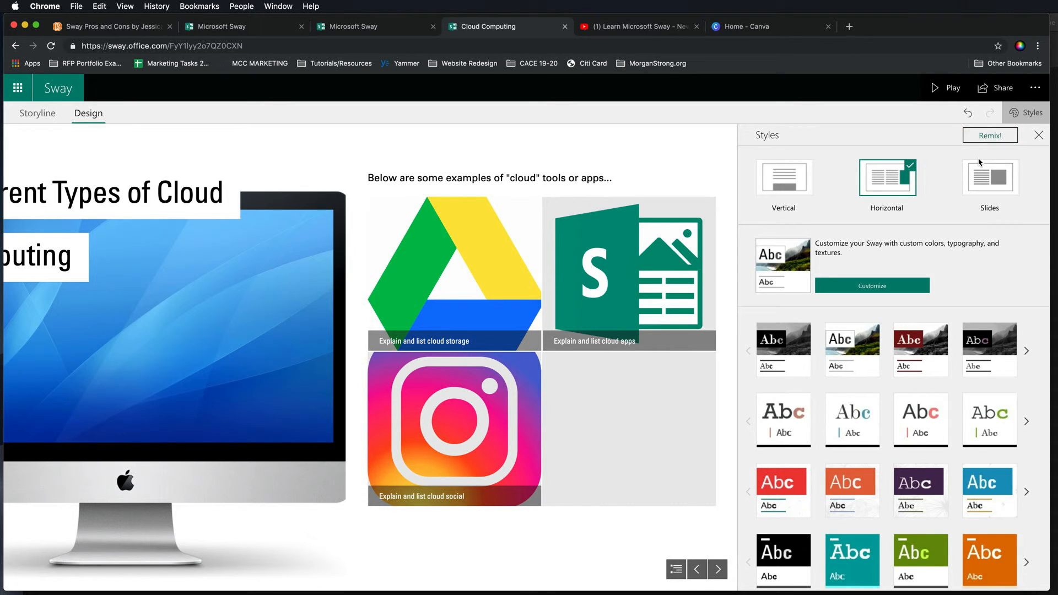
pyautogui.click(1039, 135)
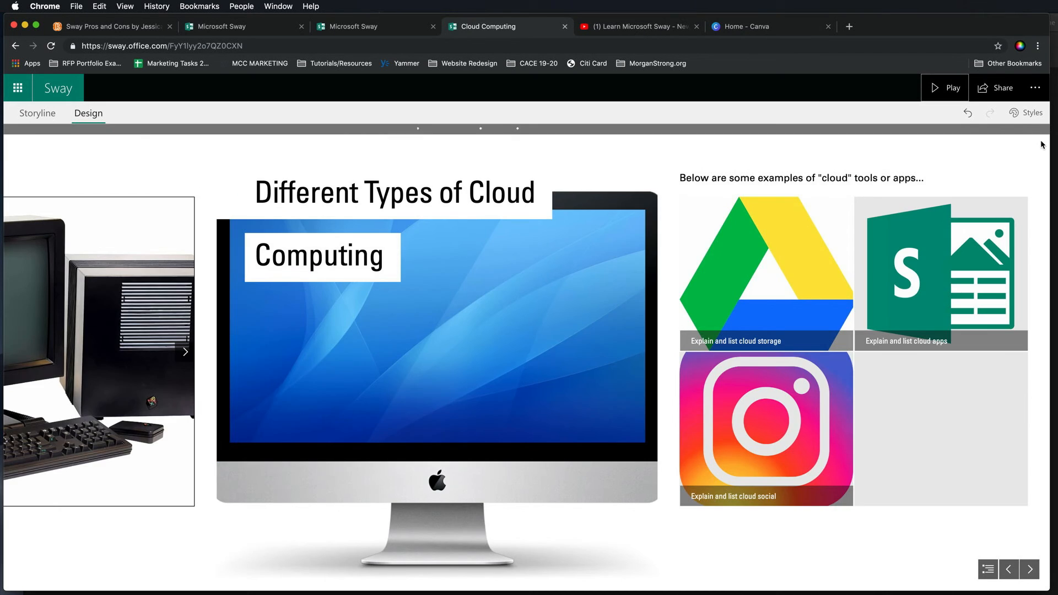
# - Return to the Storyline and delete the whole Example section
pyautogui.click(33, 116)
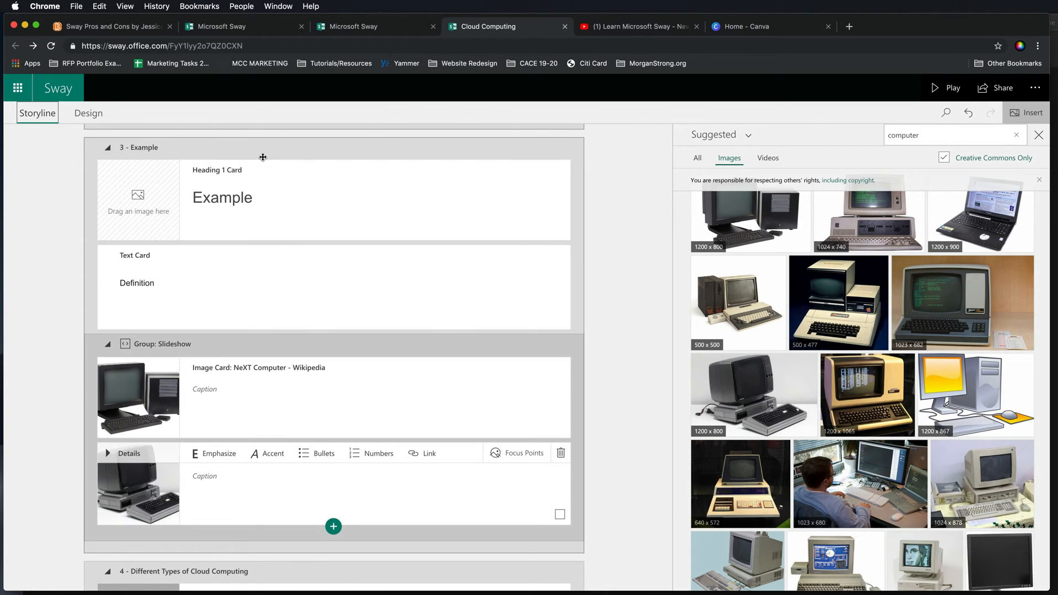
pyautogui.click(278, 150)
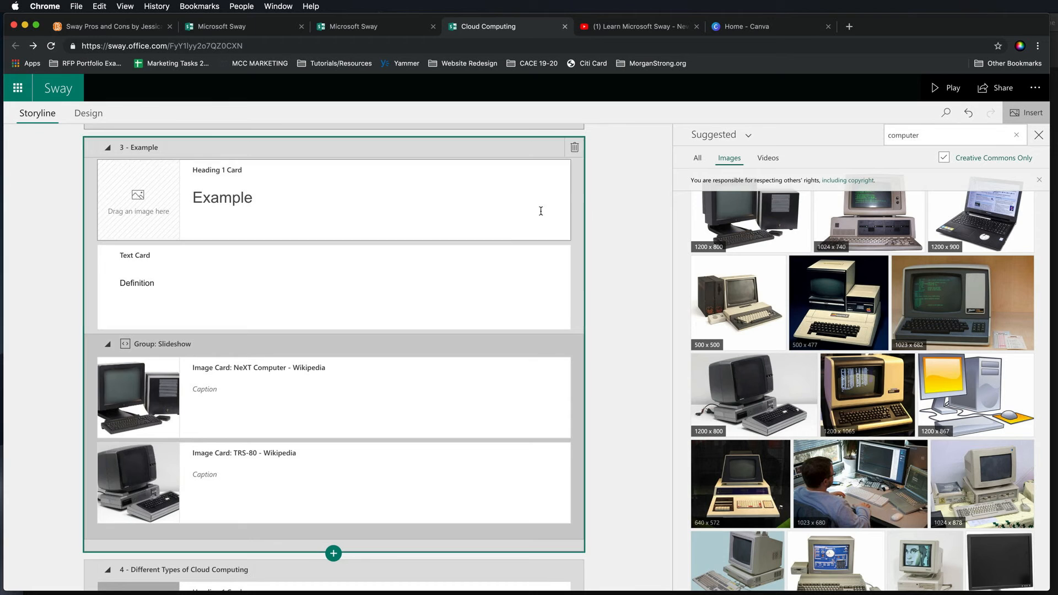
pyautogui.scroll(4, 513, 237)
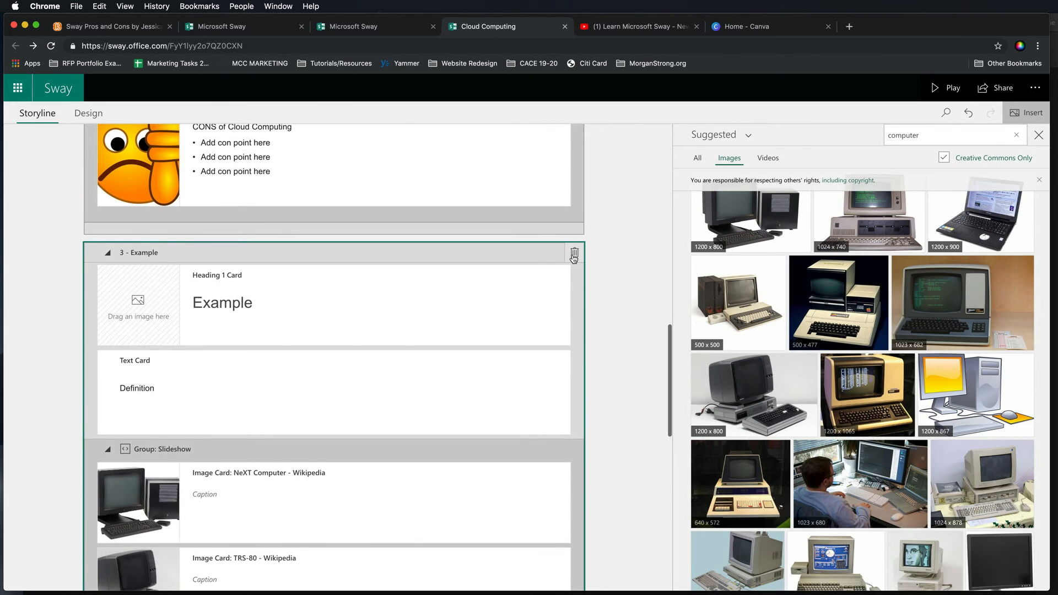
pyautogui.click(575, 254)
pyautogui.scroll(15, 596, 267)
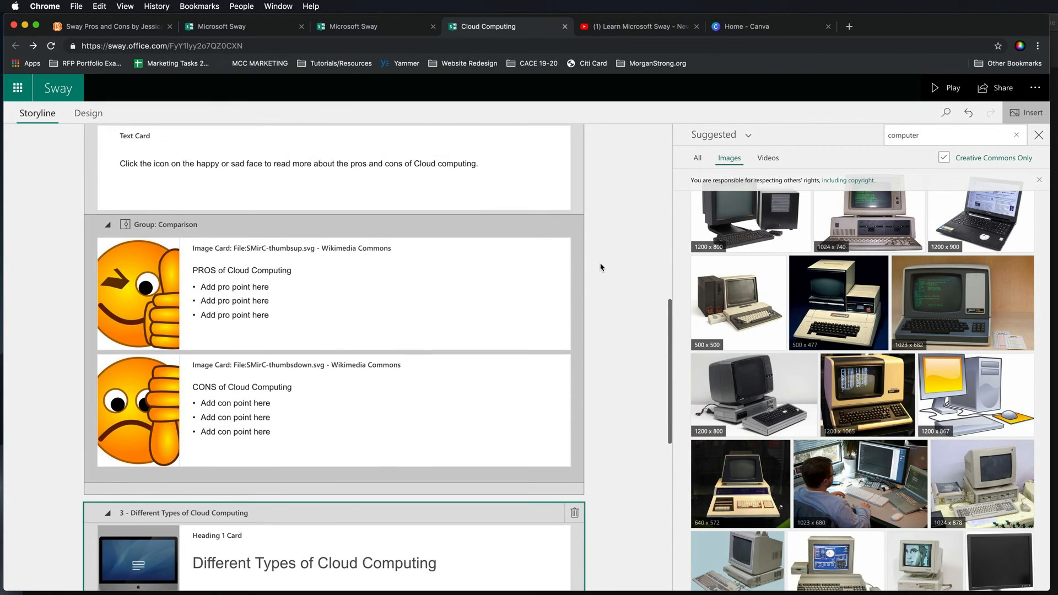
pyautogui.scroll(1, 601, 268)
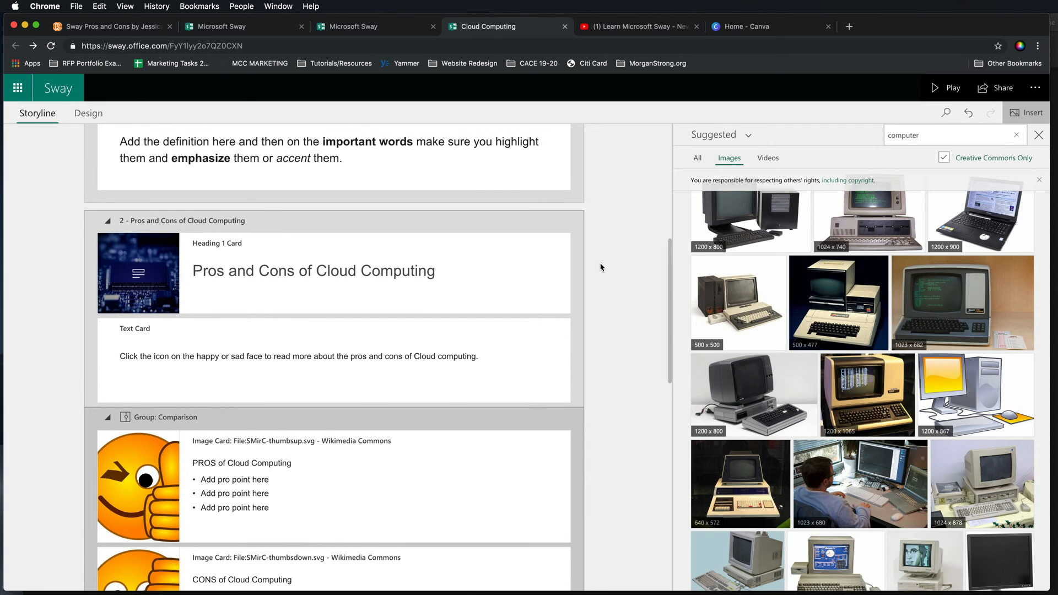